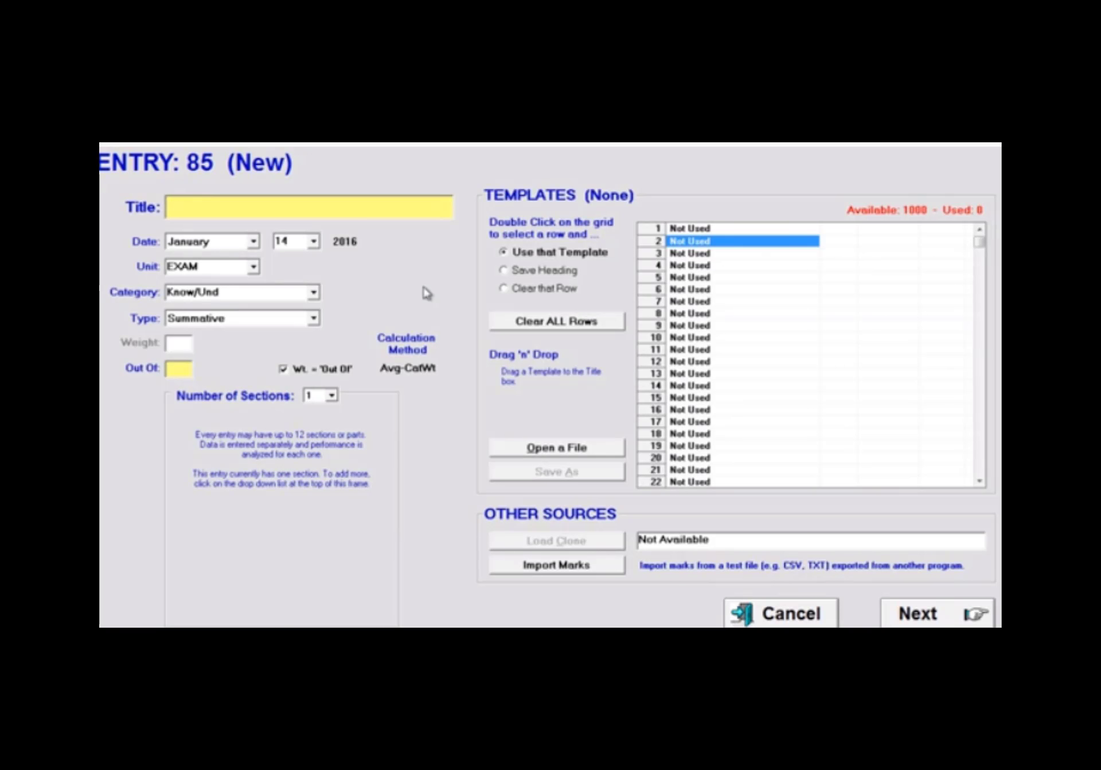
# - Title the new entry "Osmosis Lab" and set its date to January 10
pyautogui.write('Os')
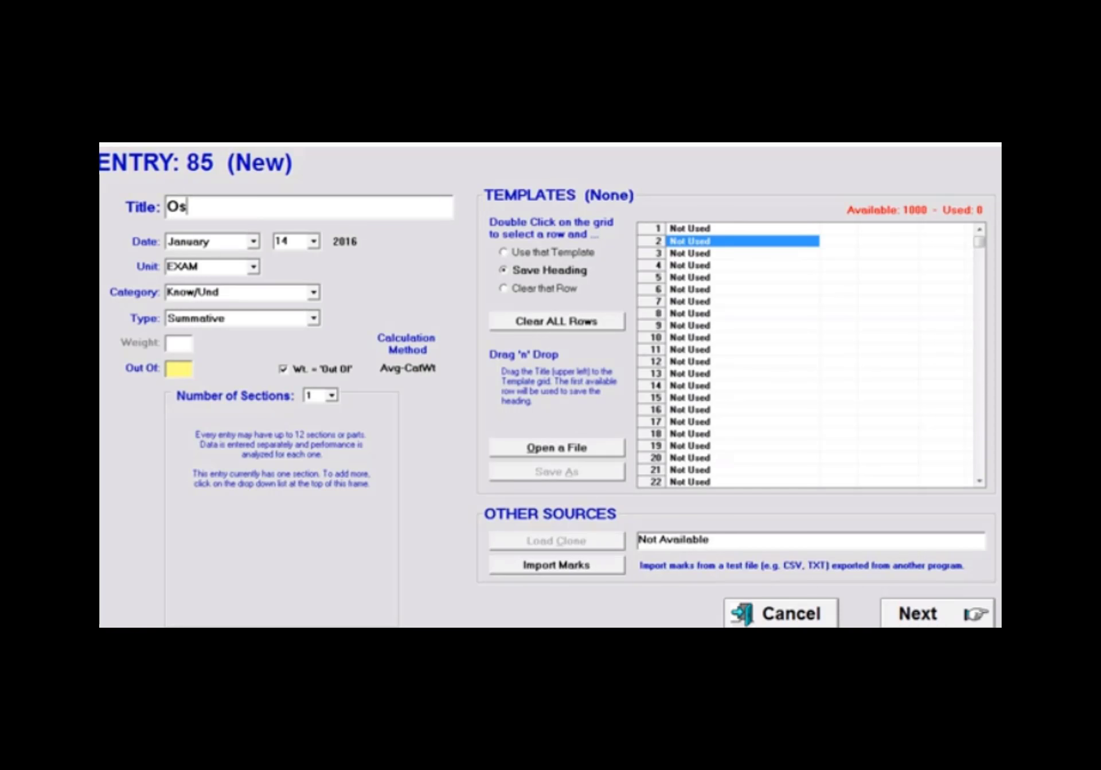
pyautogui.write('mosis Lab')
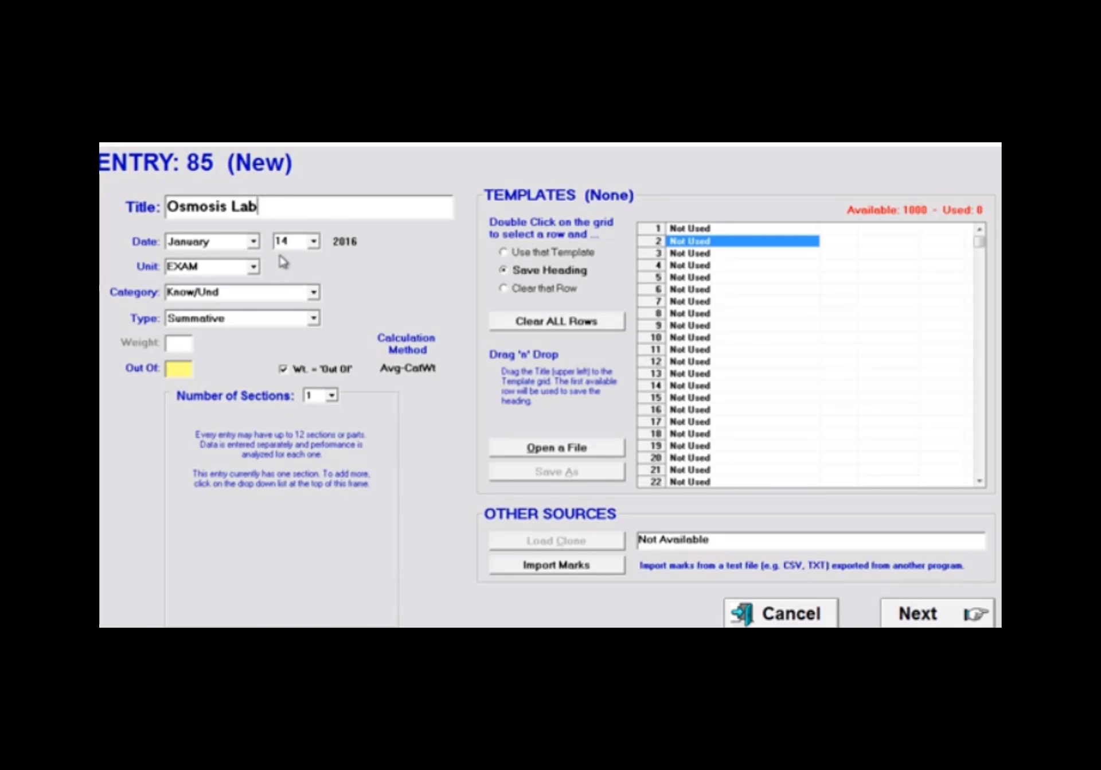
pyautogui.click(311, 241)
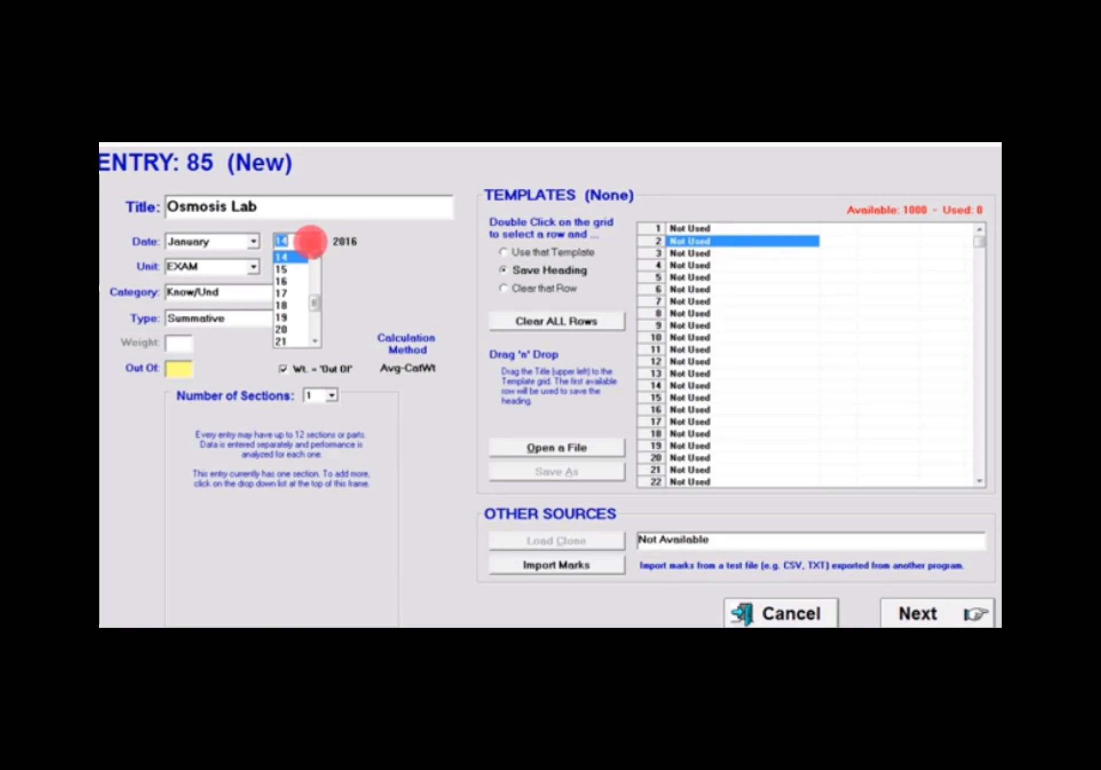
pyautogui.click(315, 256)
pyautogui.click(316, 255)
pyautogui.click(315, 255)
pyautogui.click(315, 255)
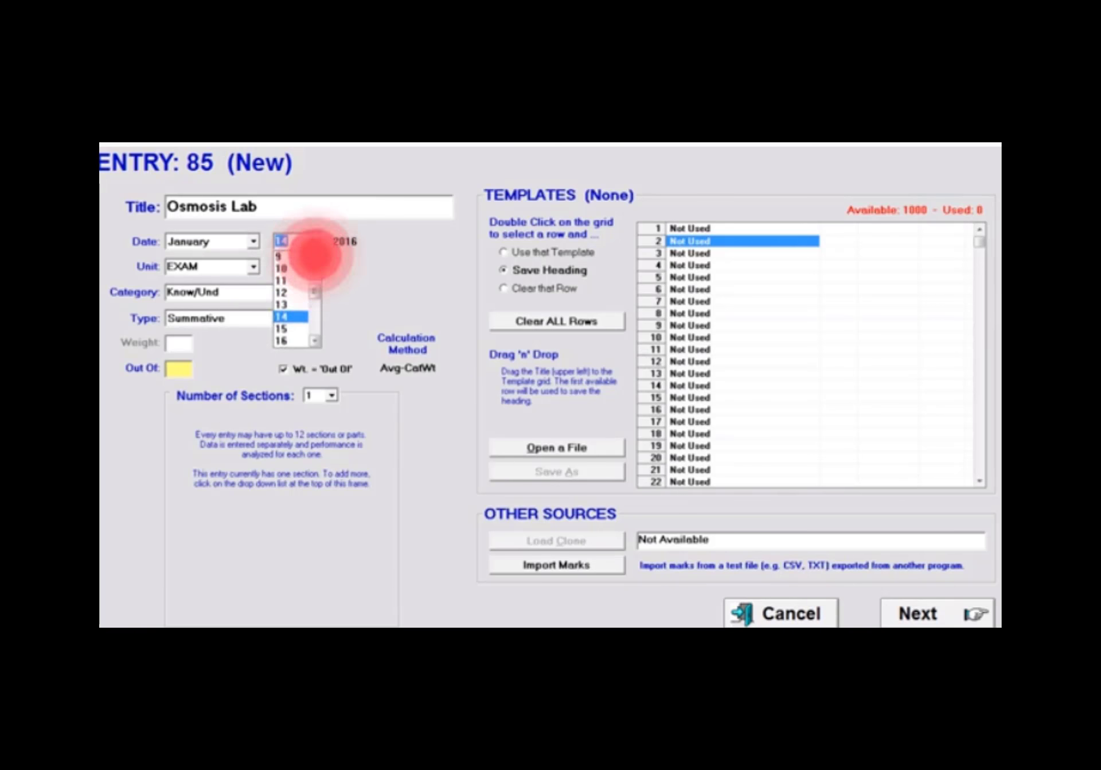
pyautogui.click(315, 255)
pyautogui.click(296, 267)
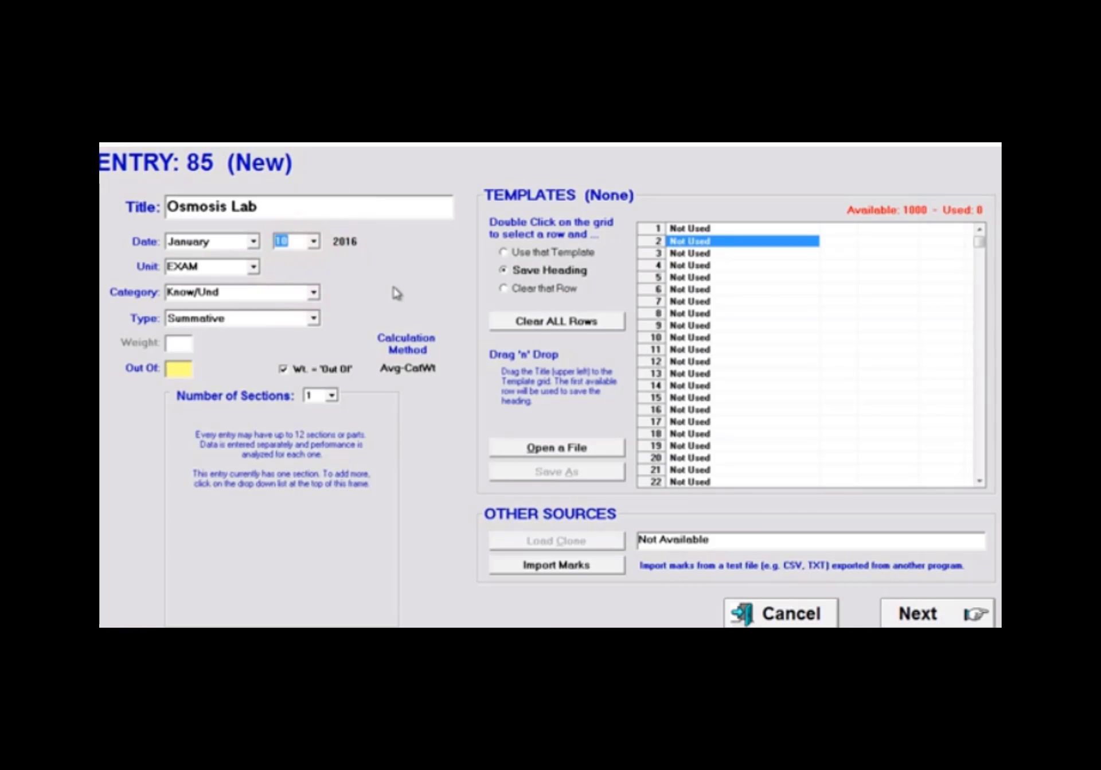
# - Assign the entry to unit 3, category Appln's, with Summative as its type
pyautogui.click(255, 267)
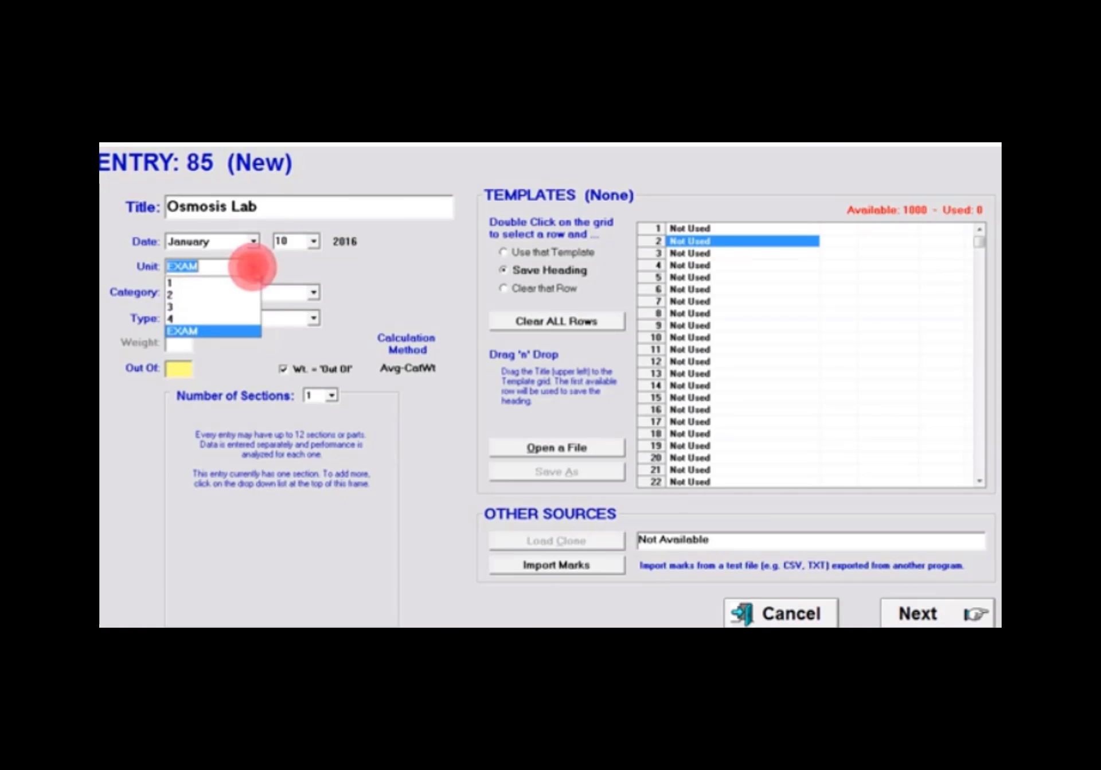
pyautogui.click(238, 308)
pyautogui.write('3')
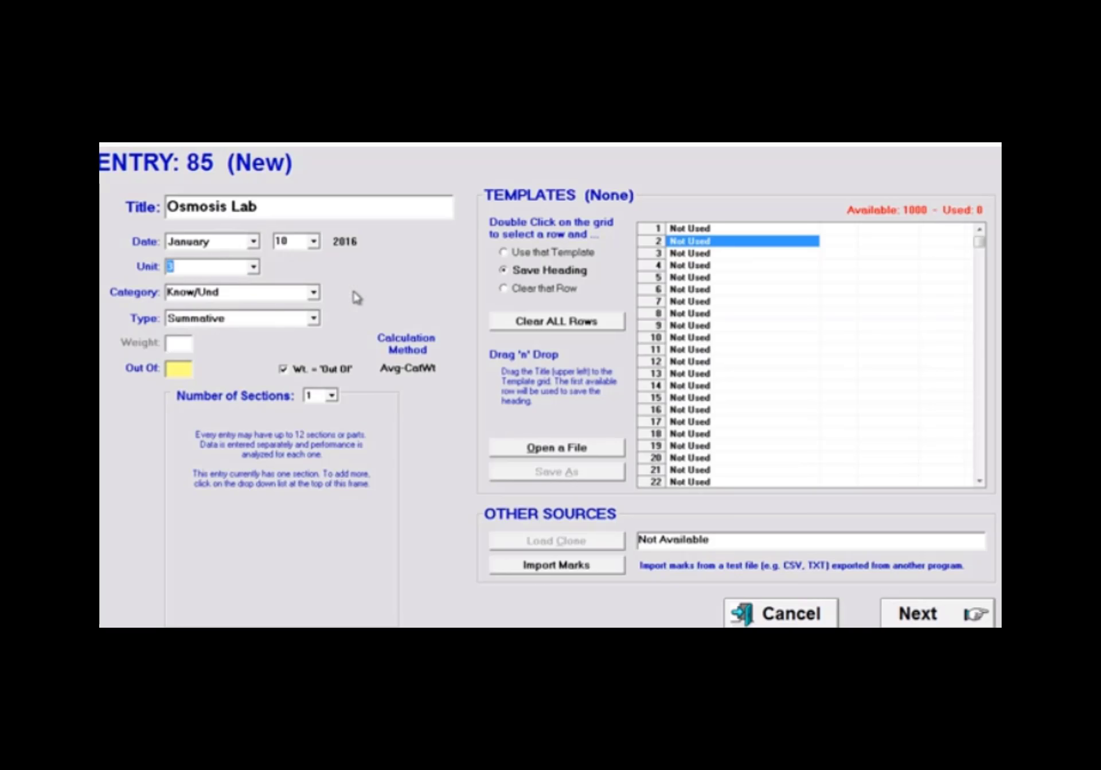
pyautogui.click(314, 293)
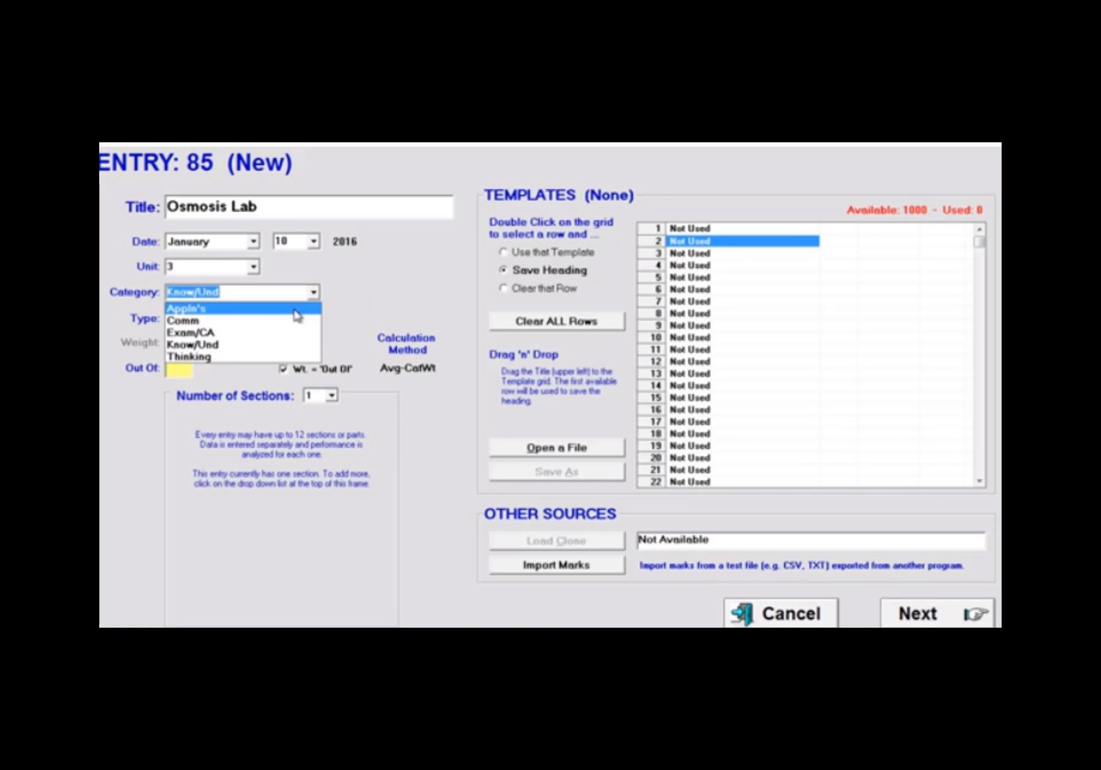
pyautogui.click(294, 310)
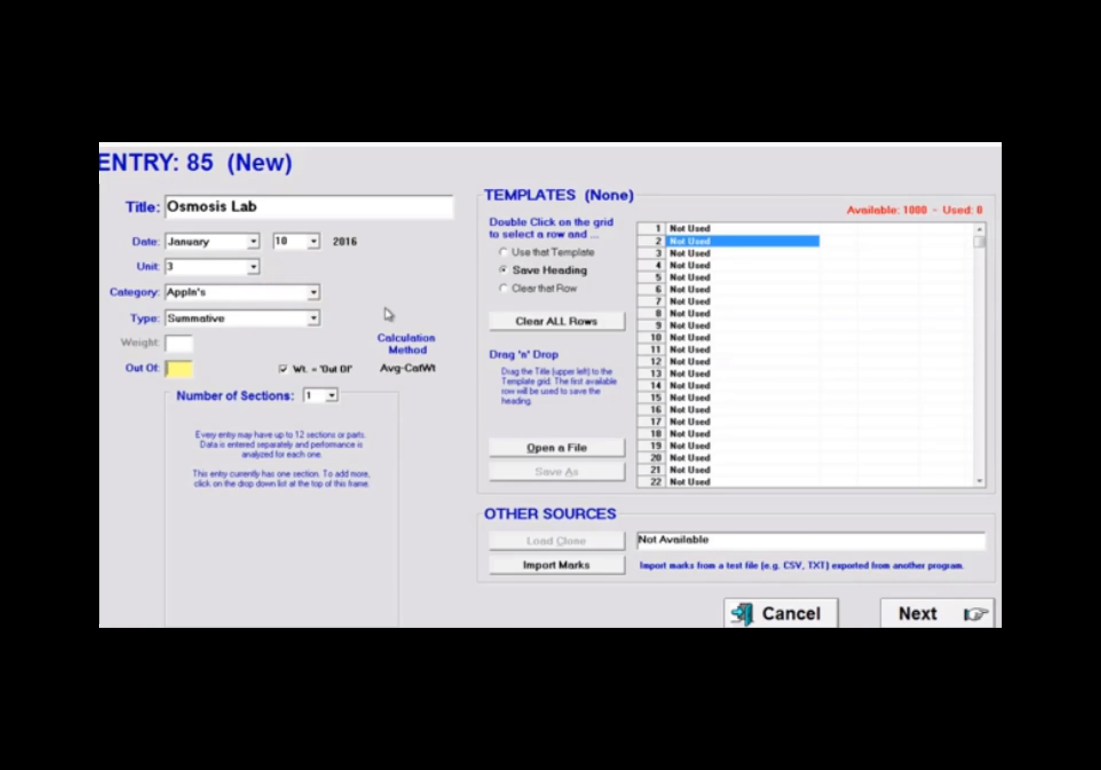
pyautogui.click(313, 319)
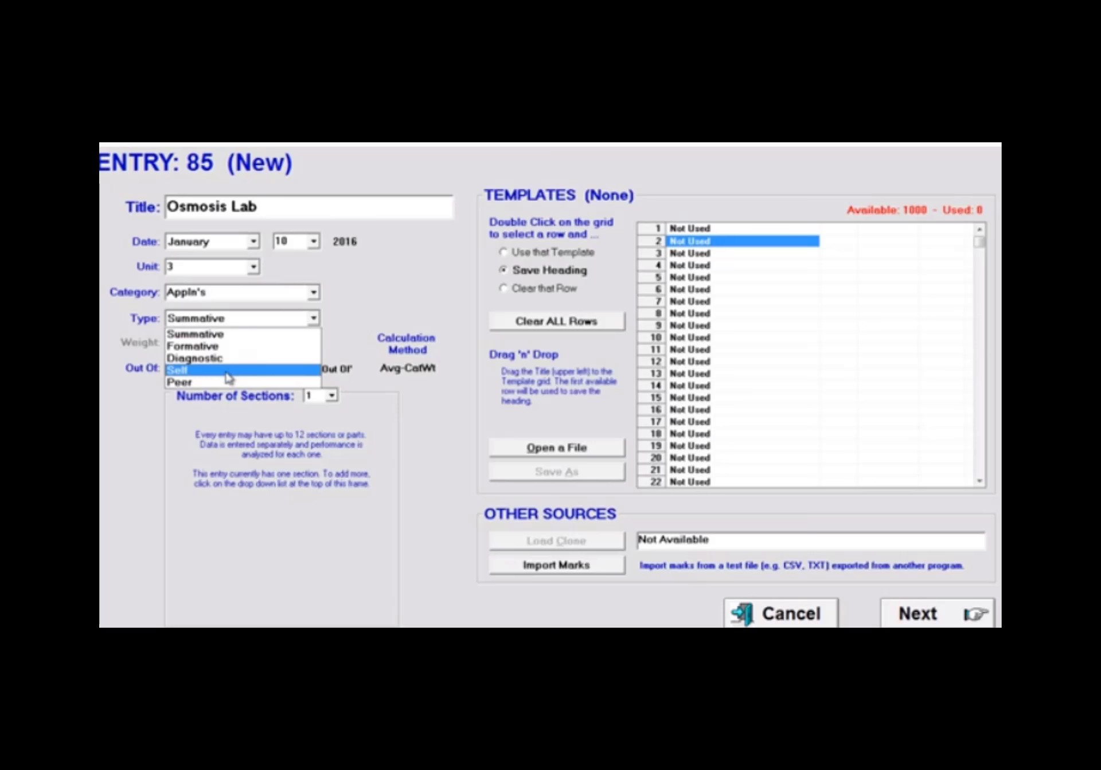
pyautogui.click(225, 335)
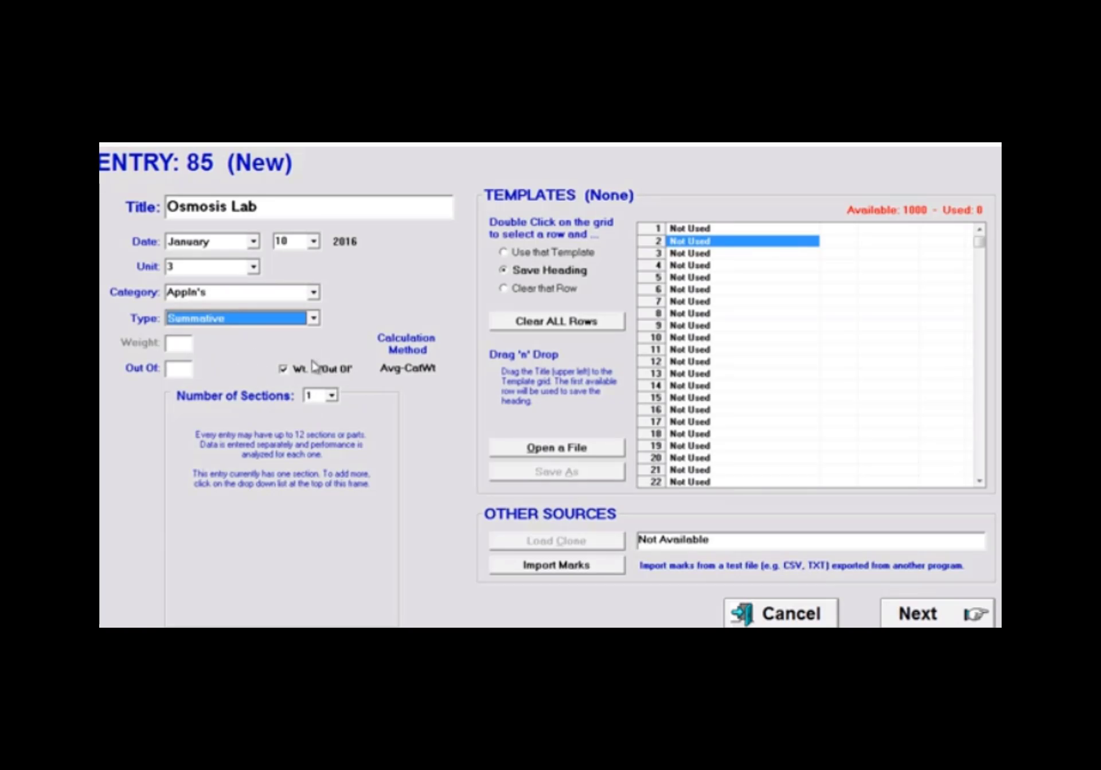
# - Keep the weight equal to the Out Of value, set Out Of to 15, and continue to mark entry
pyautogui.click(284, 370)
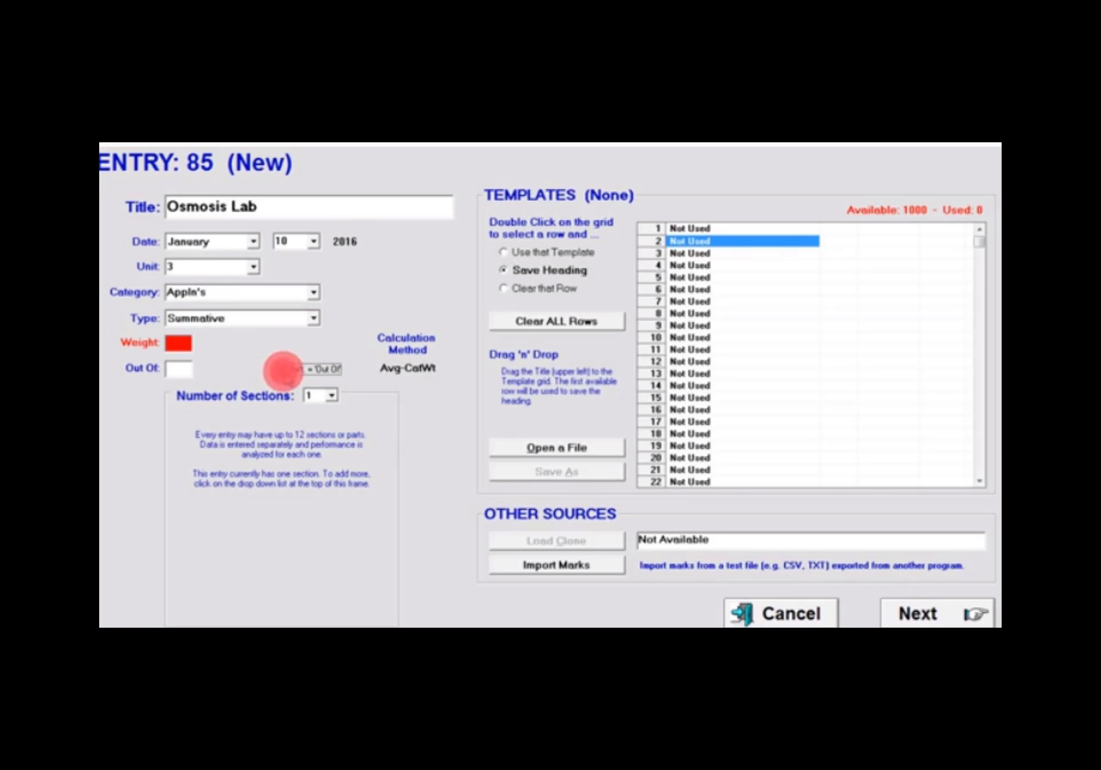
pyautogui.click(284, 369)
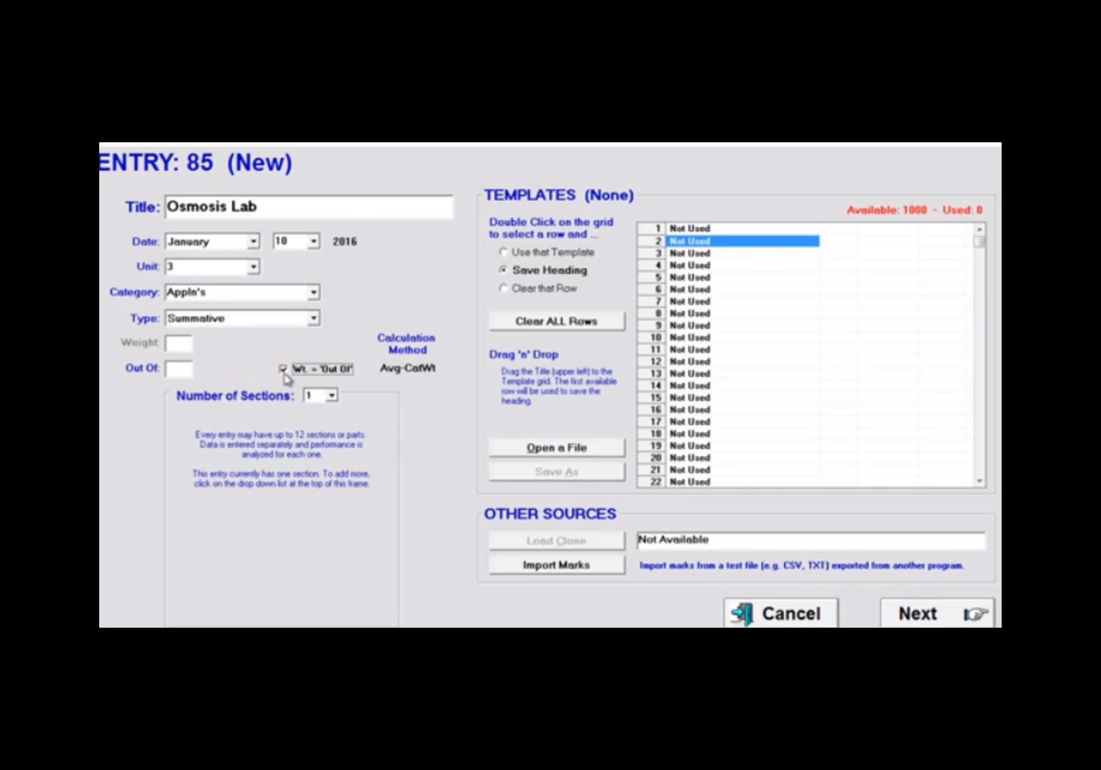
pyautogui.click(182, 368)
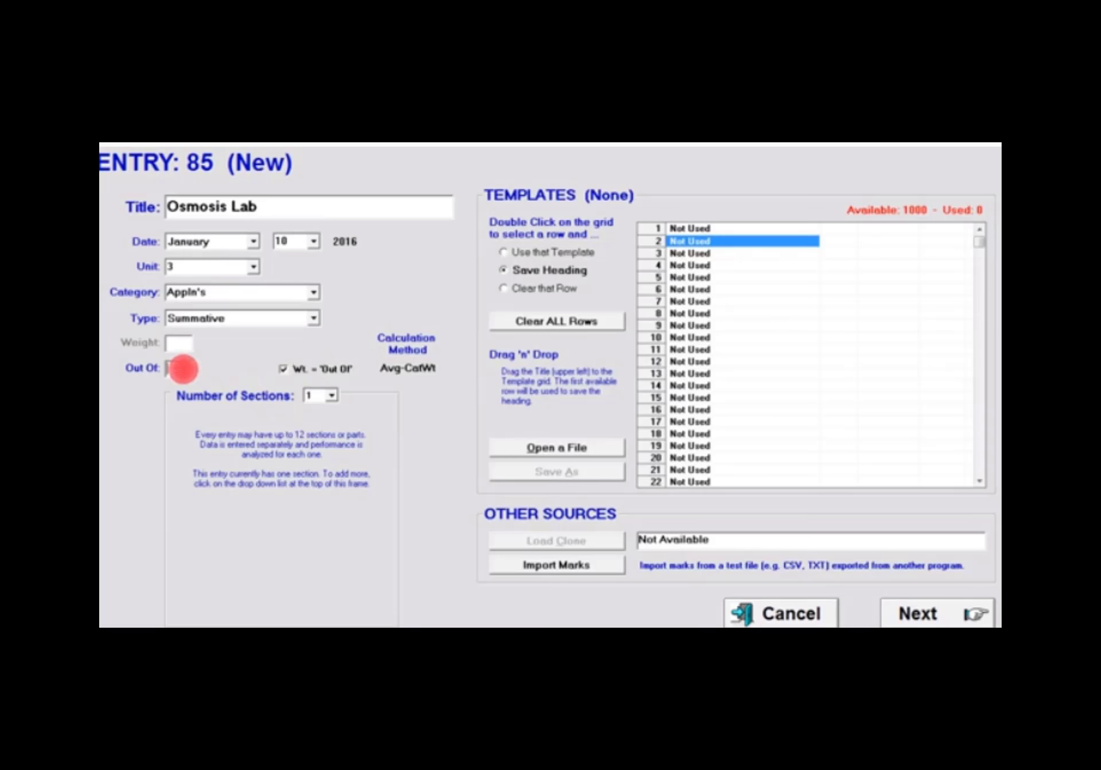
pyautogui.write('15')
pyautogui.click(190, 341)
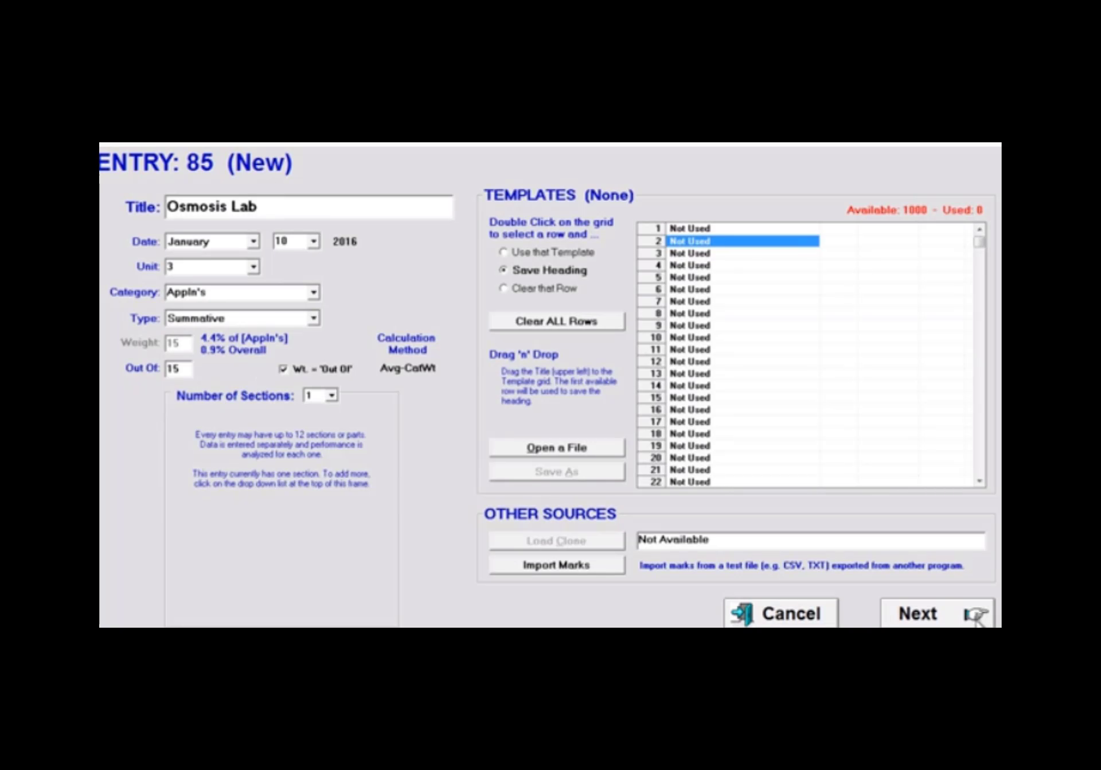
pyautogui.click(946, 618)
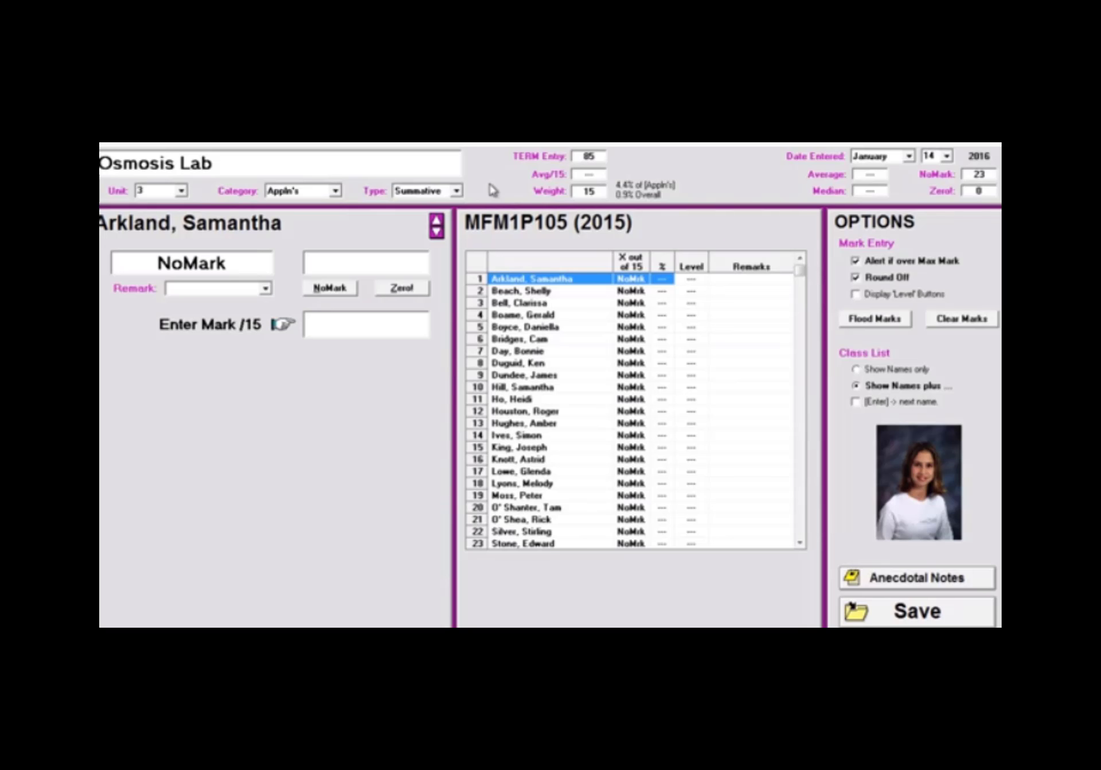
pyautogui.click(646, 183)
pyautogui.click(855, 293)
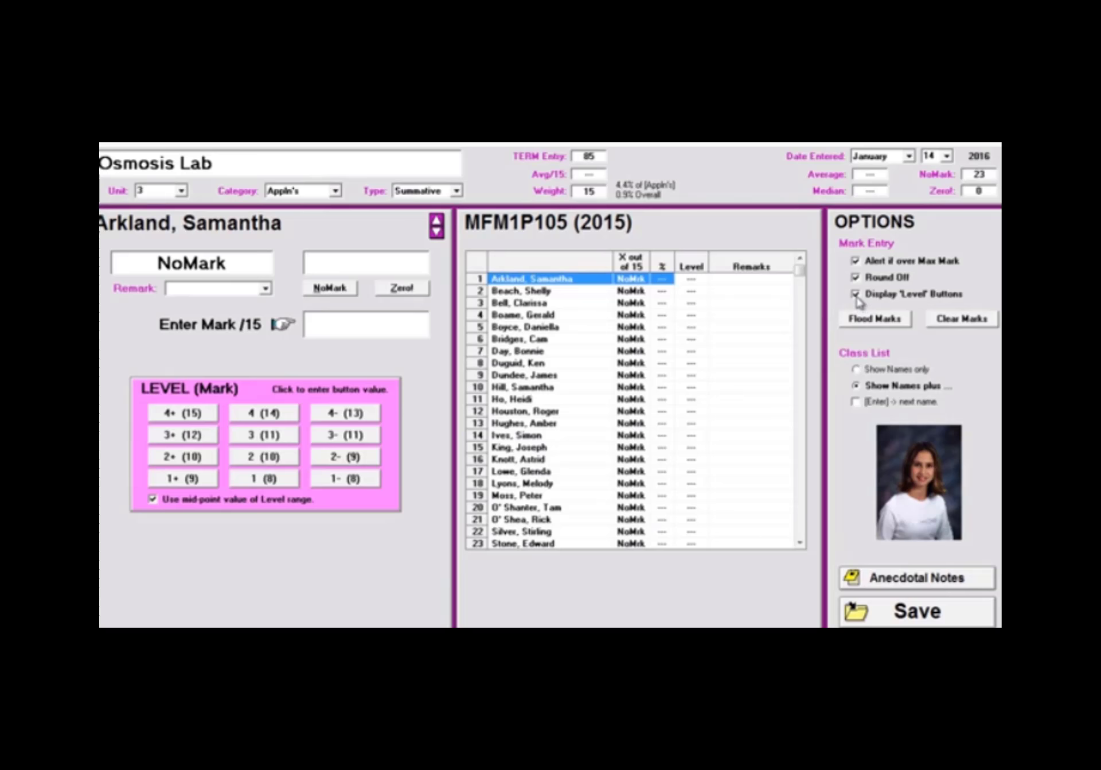
pyautogui.click(855, 293)
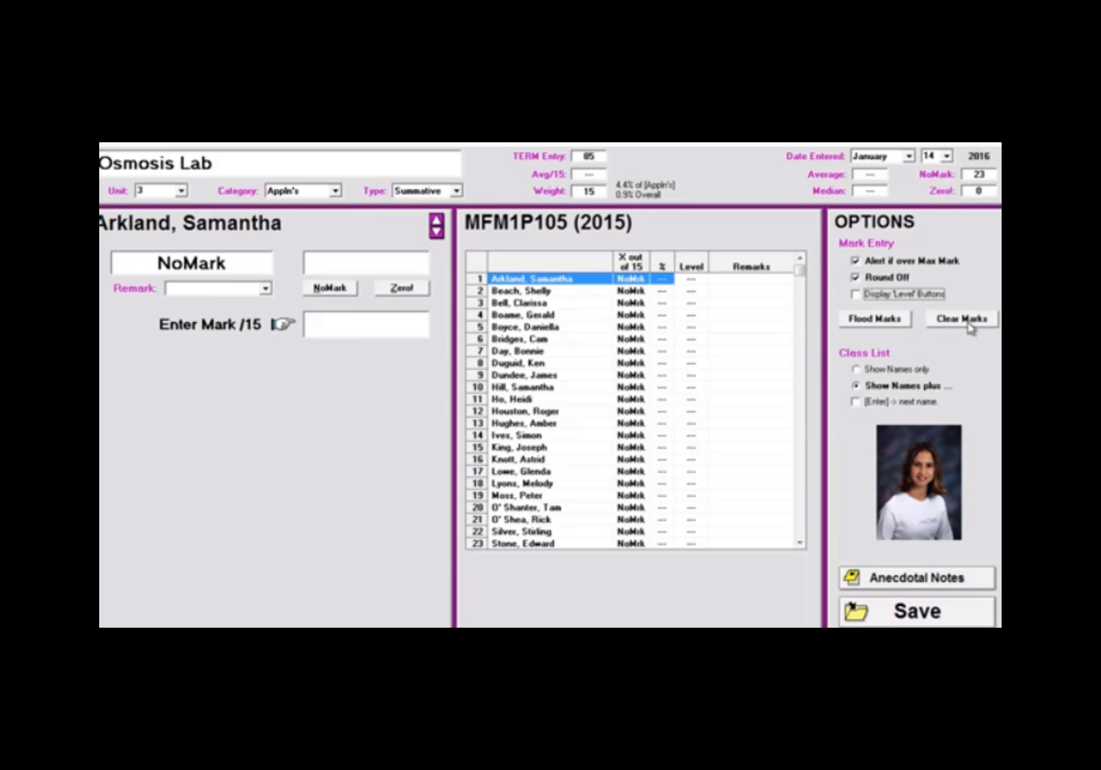
# - Enable automatic advance to the next name and enter marks of 14, 12.5, 11 and 0 for the first four students
pyautogui.click(857, 403)
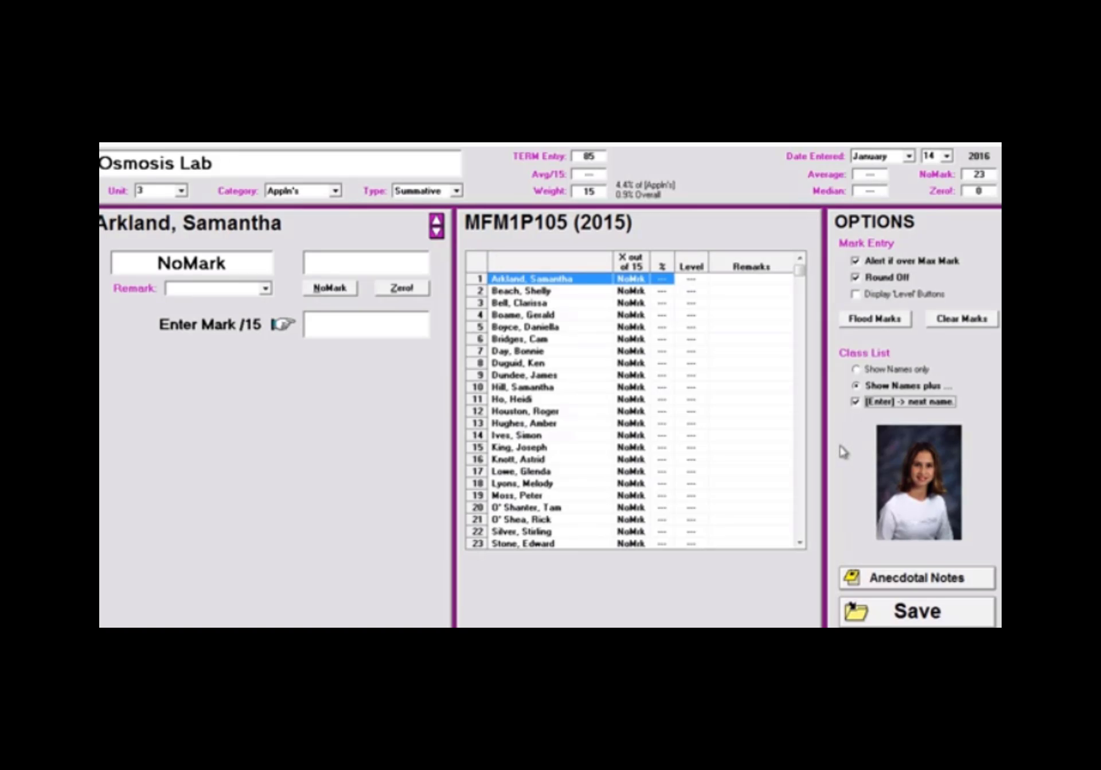
pyautogui.click(352, 324)
pyautogui.write('14')
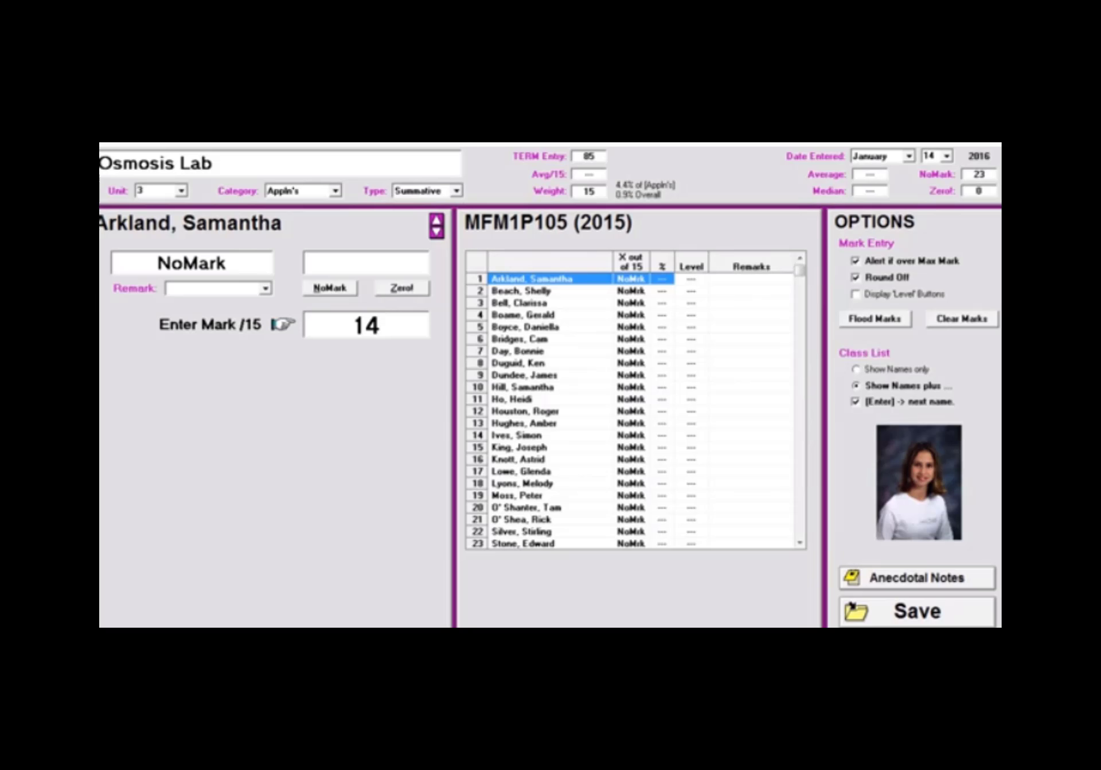
pyautogui.press('Return')
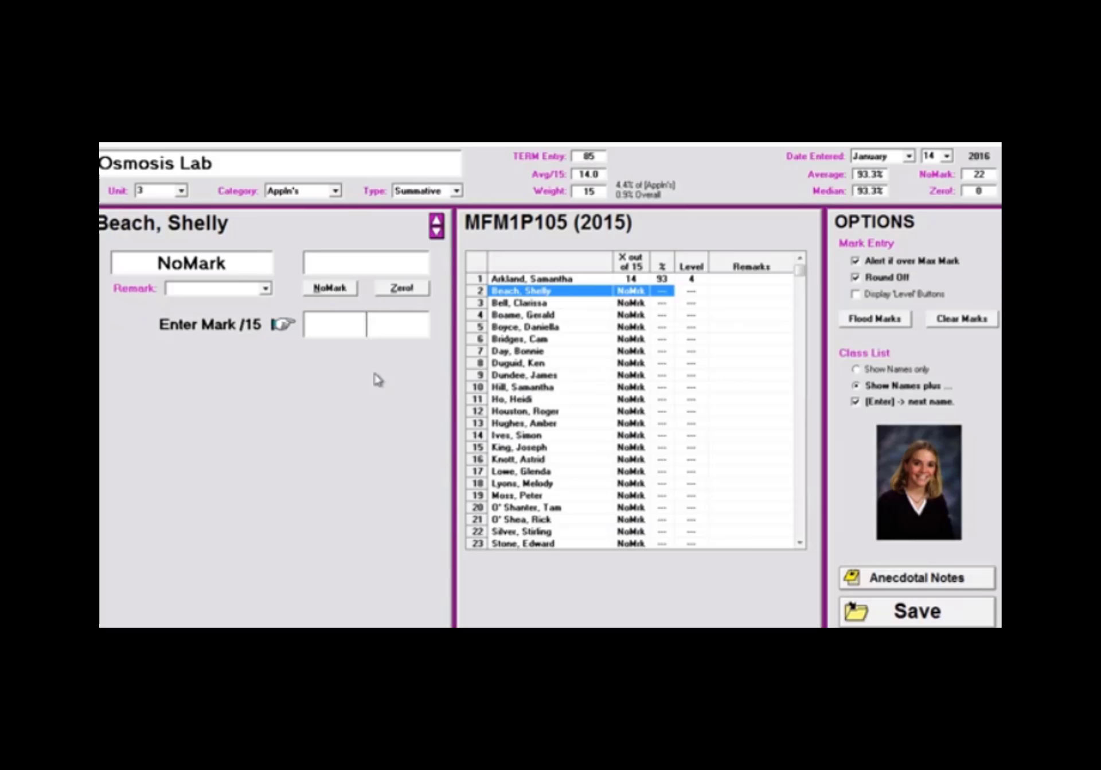
pyautogui.write('12.5')
pyautogui.press('Return')
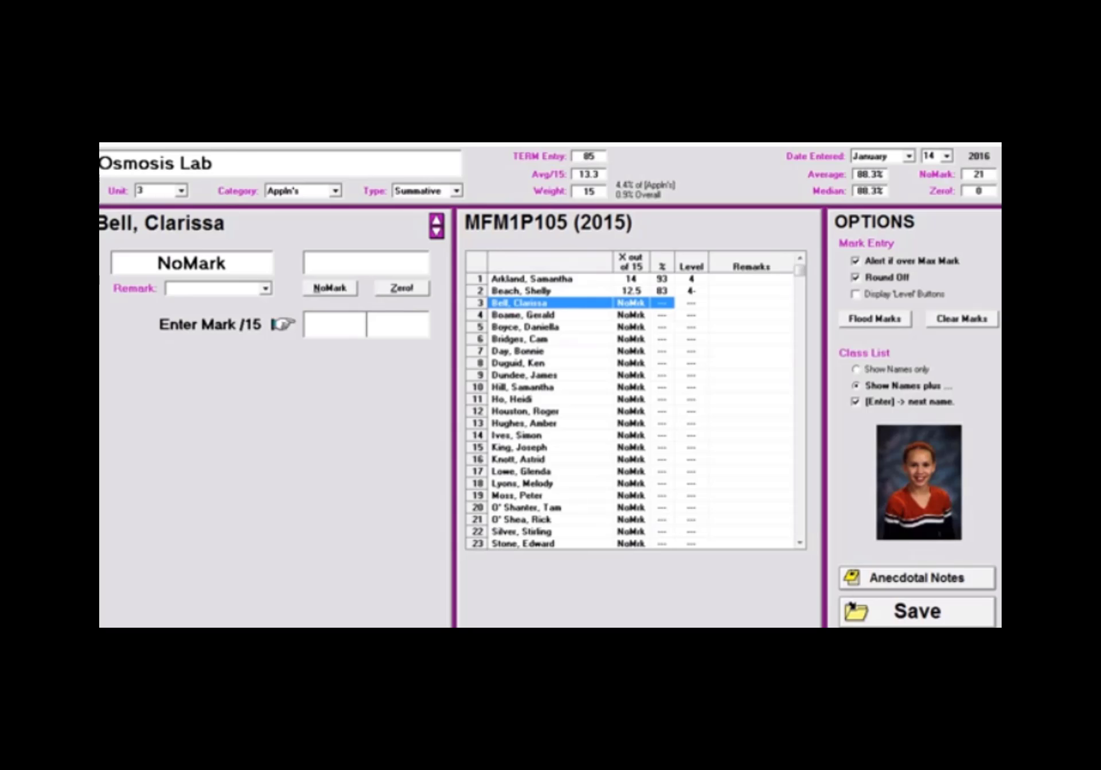
pyautogui.write('11')
pyautogui.press('Return')
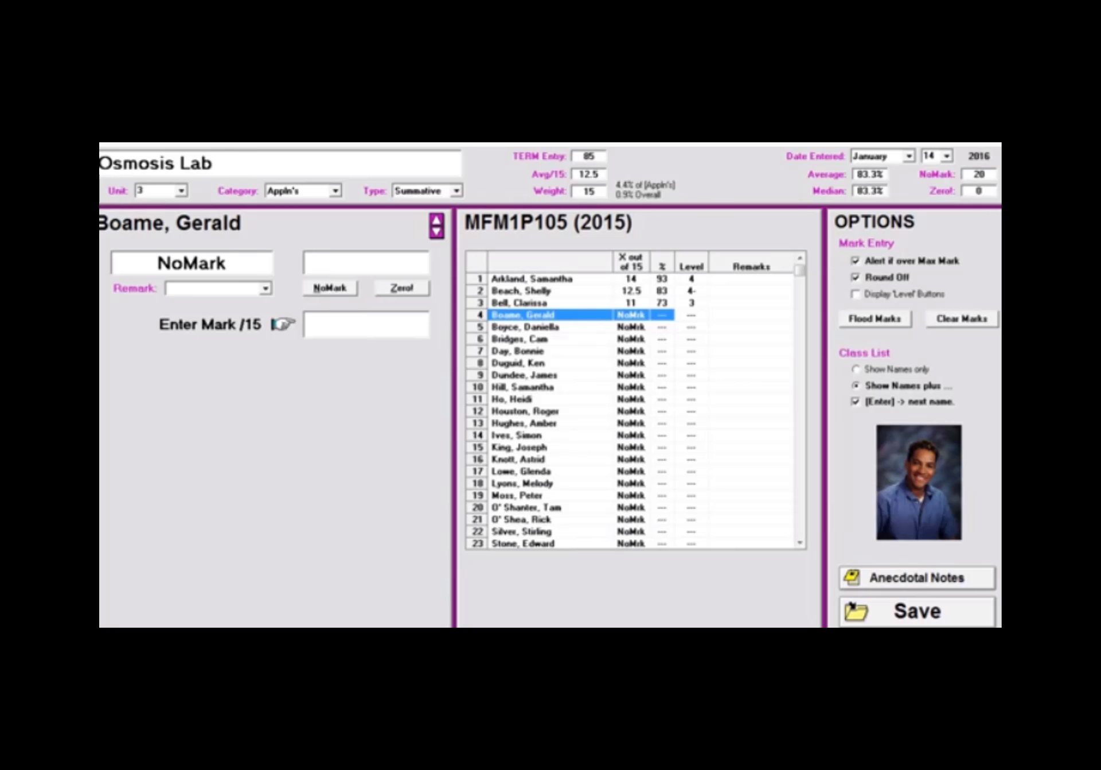
pyautogui.write('0')
pyautogui.press('Return')
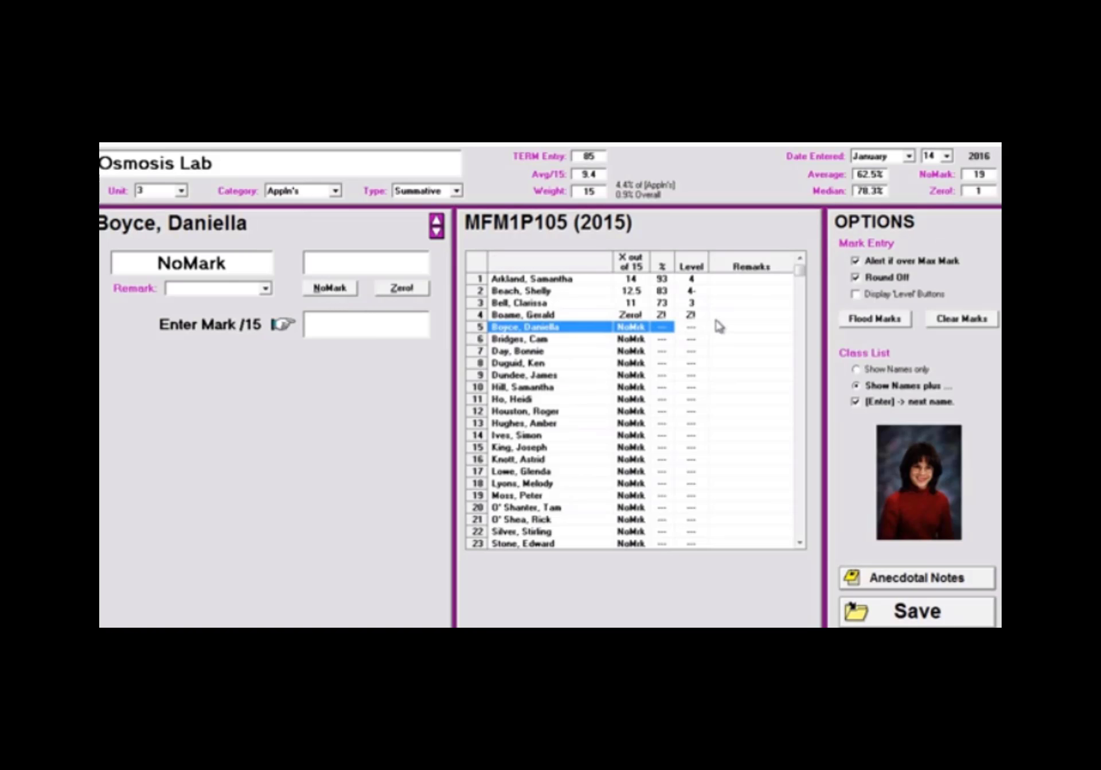
# - Add the remark "Absent" to the fourth student's zero mark
pyautogui.click(537, 315)
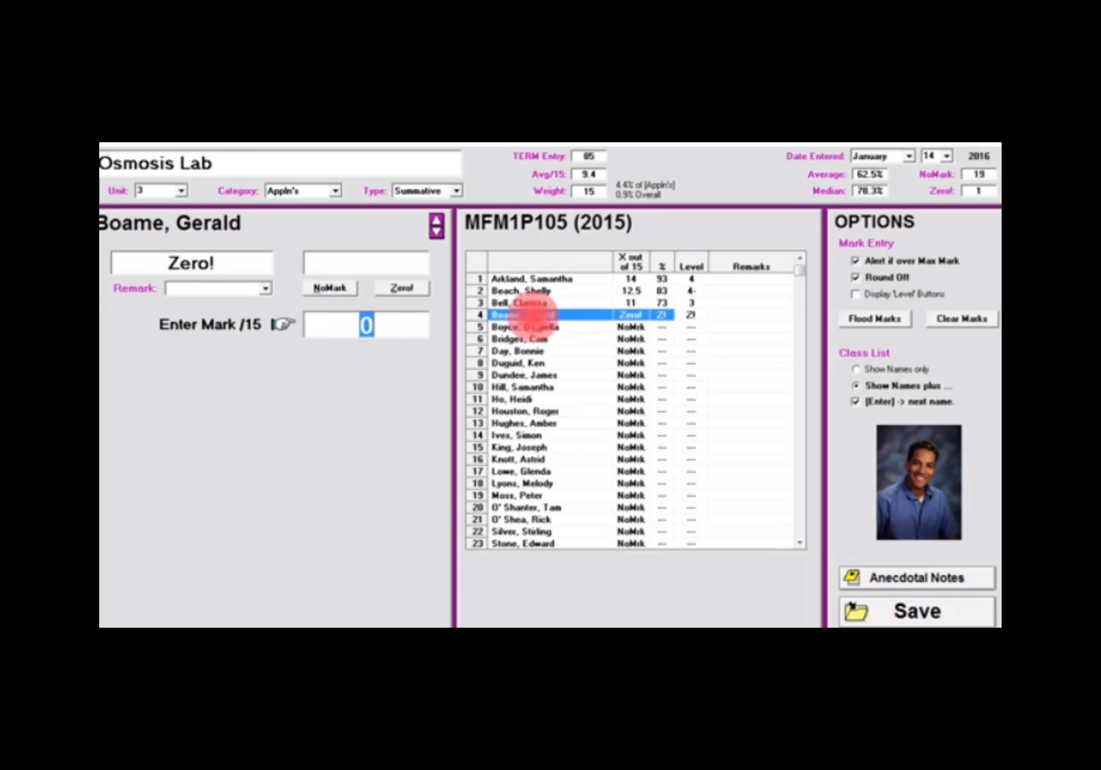
pyautogui.click(261, 288)
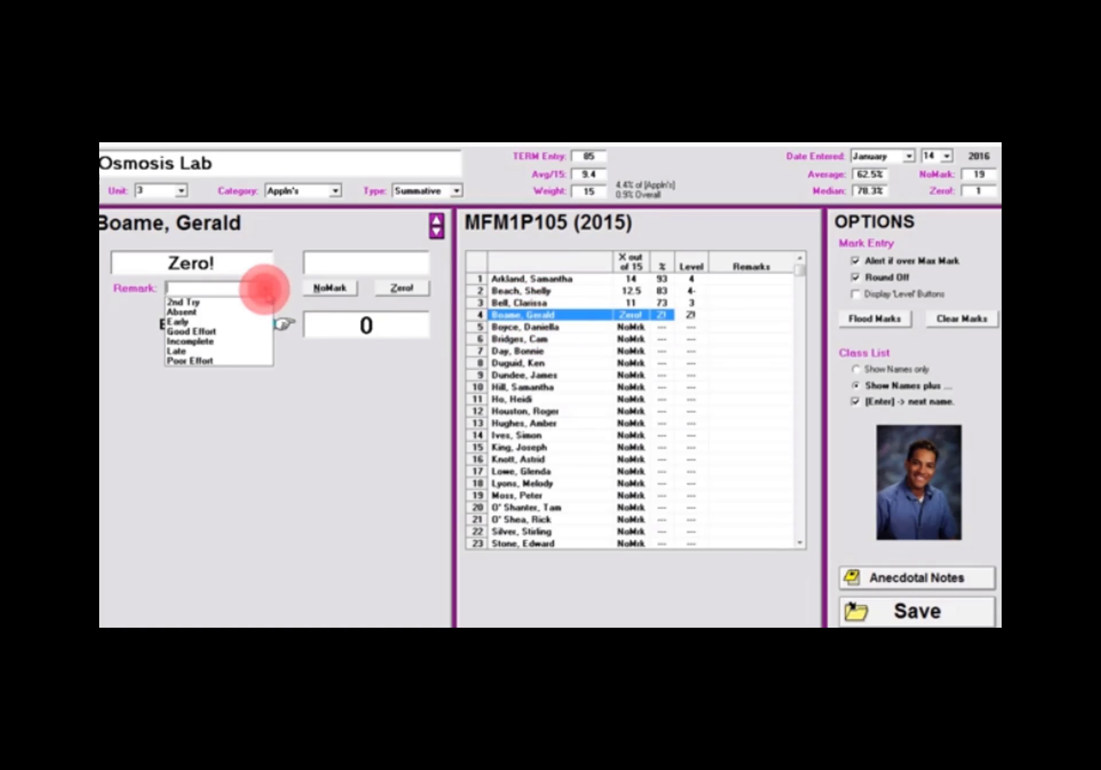
pyautogui.click(249, 313)
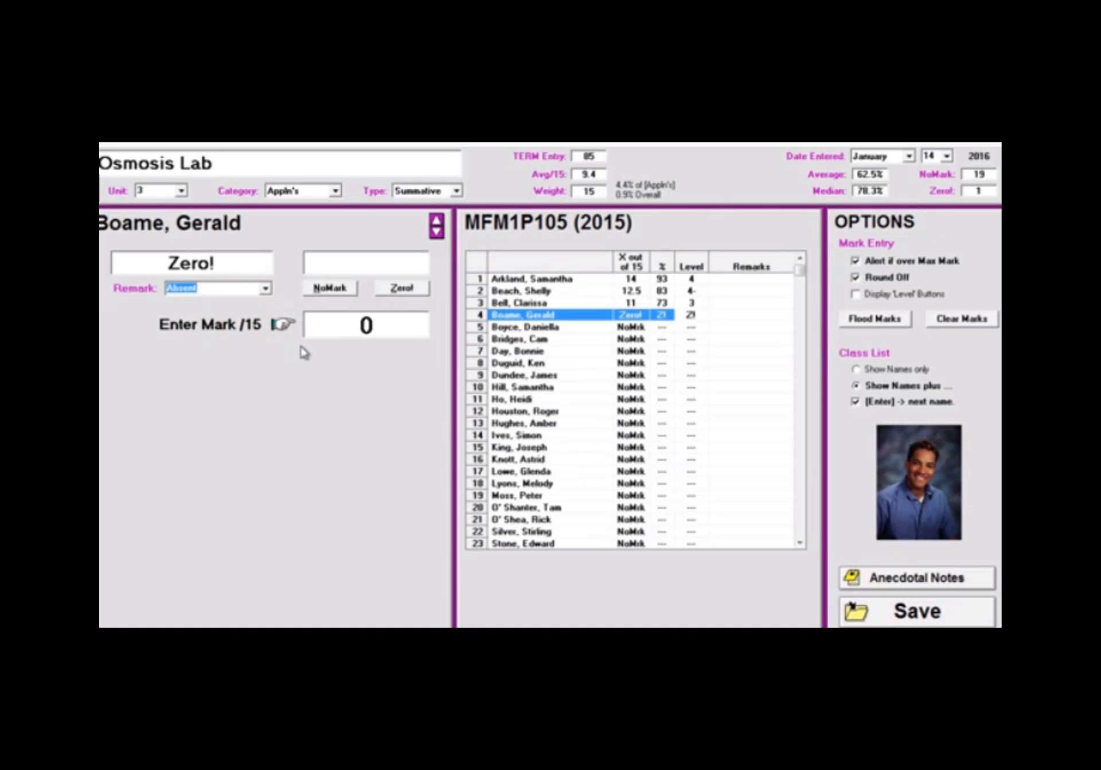
pyautogui.press('Tab')
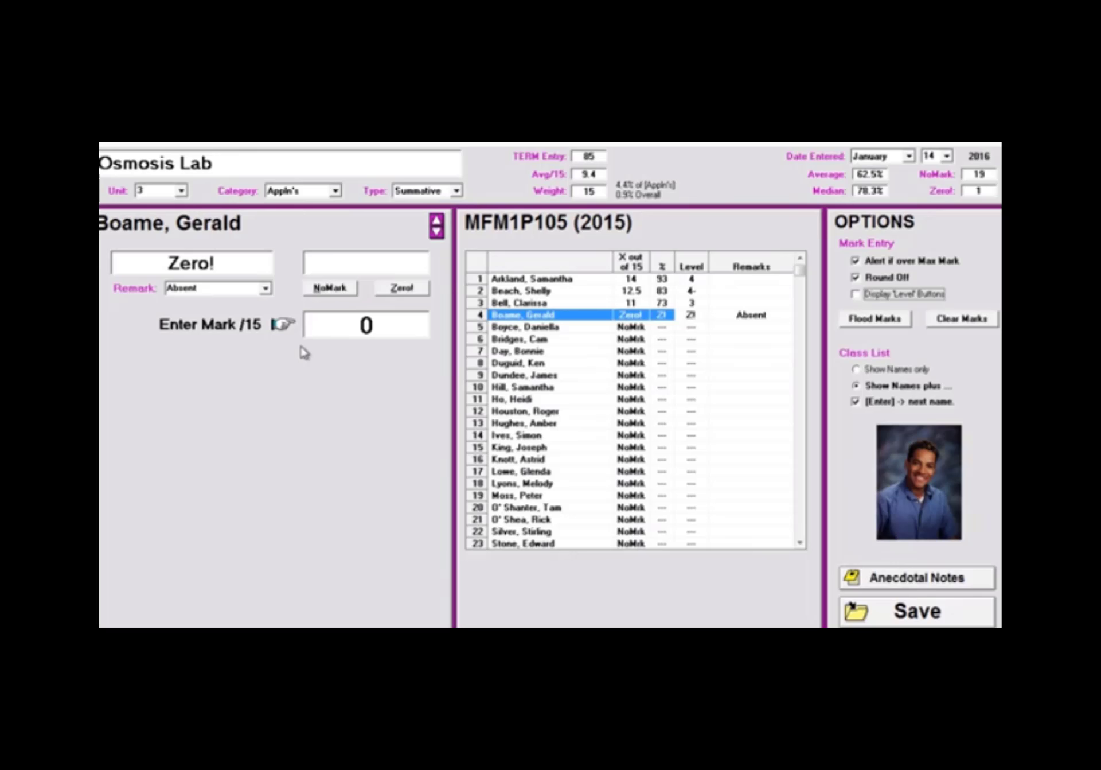
# - Display the Level buttons and grade students 5 to 9 in order as 2-, 3, 4+, Zero! and NoMark
pyautogui.click(539, 326)
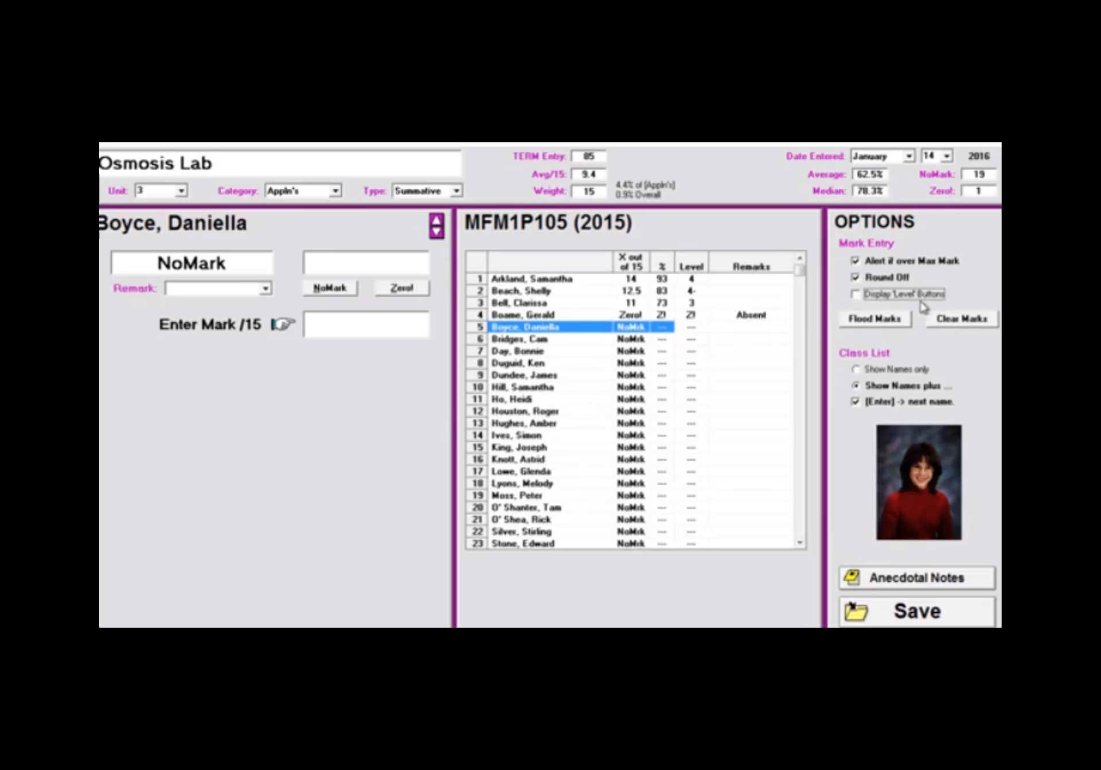
pyautogui.click(860, 297)
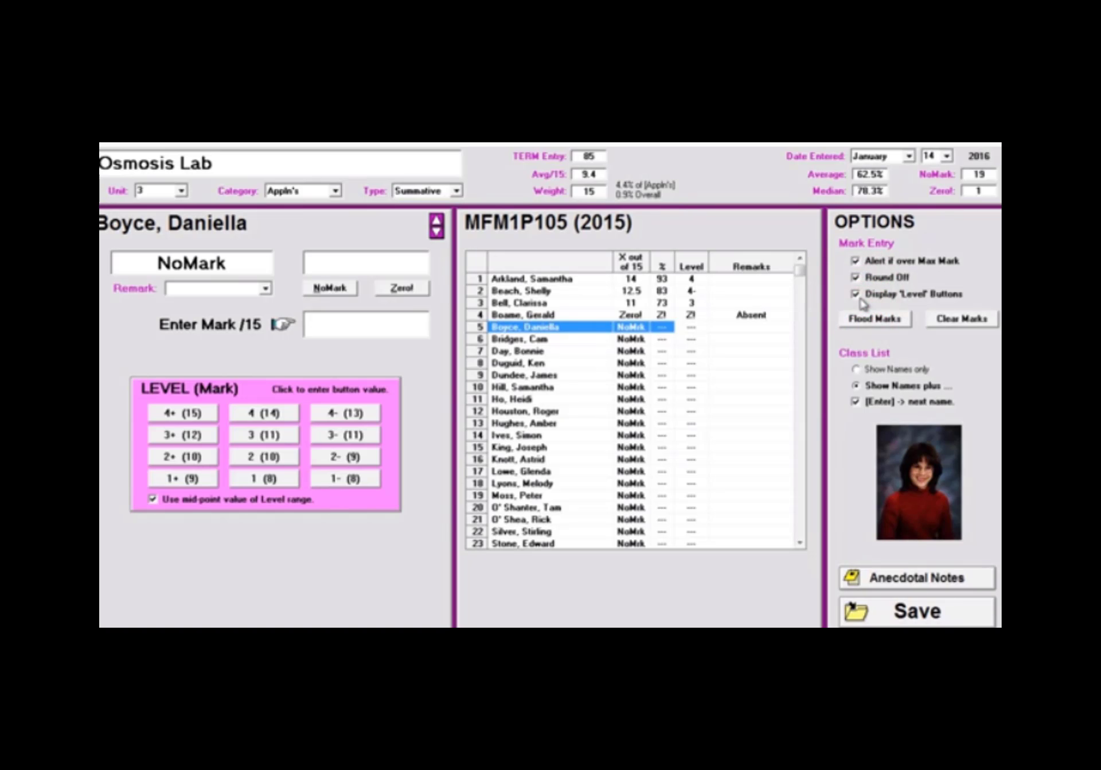
pyautogui.click(259, 386)
pyautogui.click(354, 457)
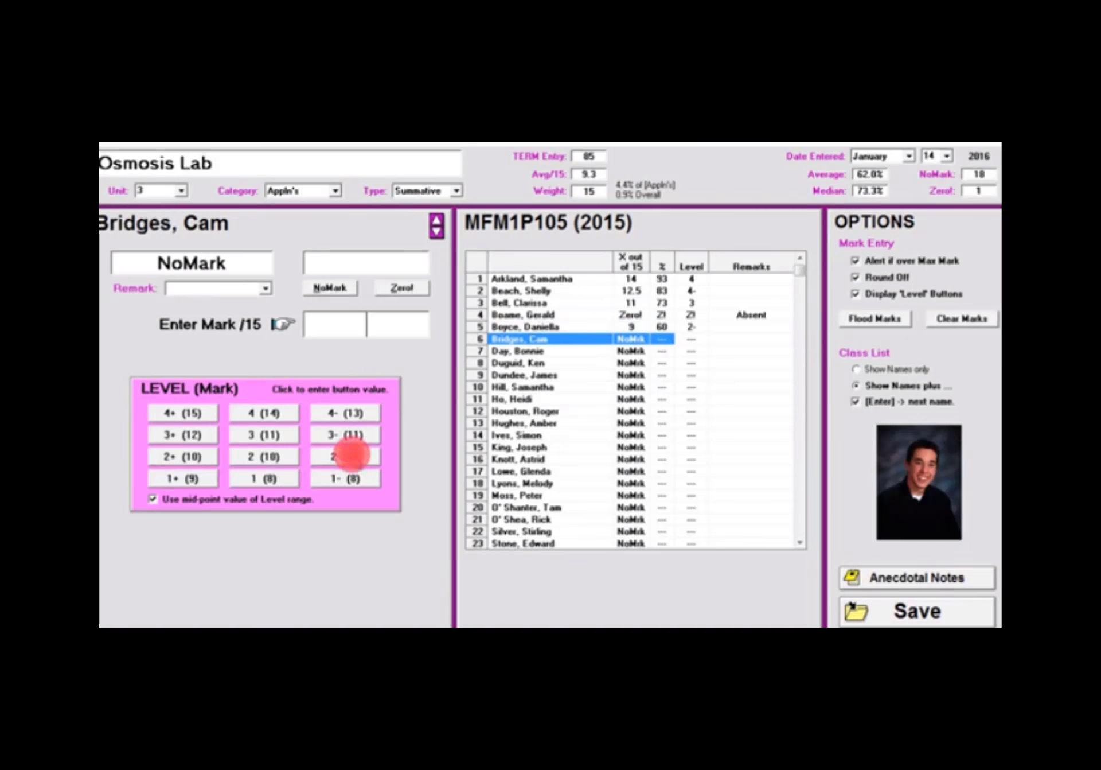
pyautogui.click(247, 435)
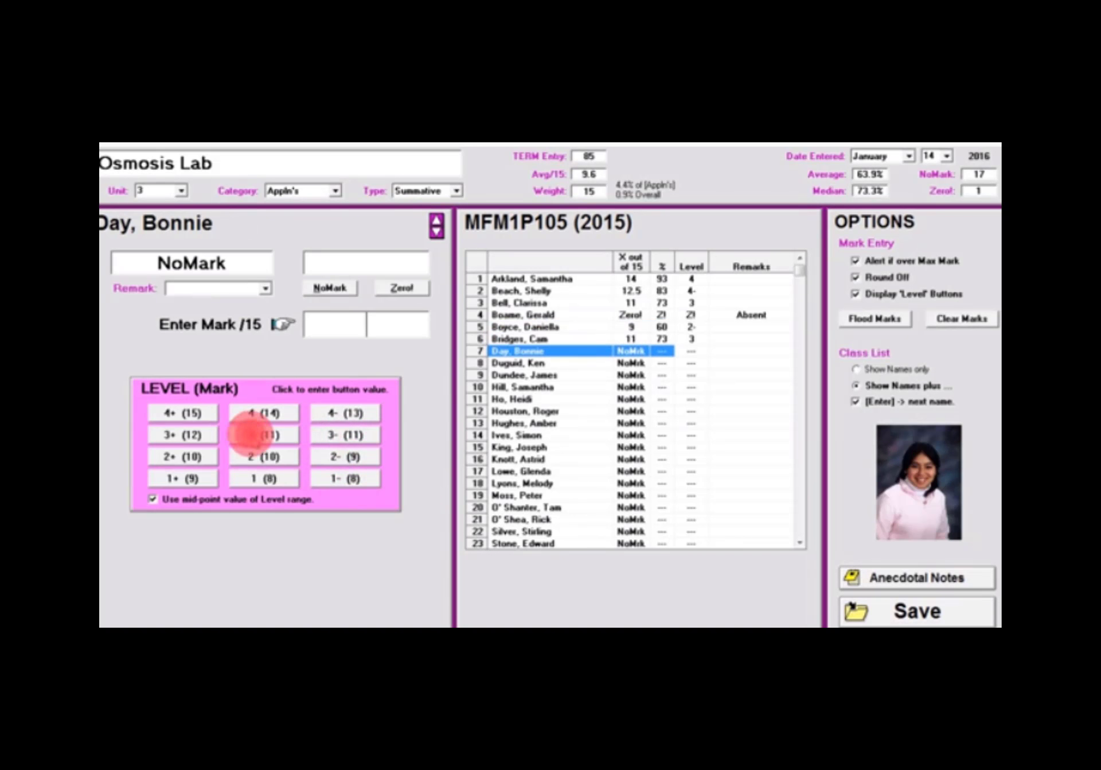
pyautogui.click(179, 413)
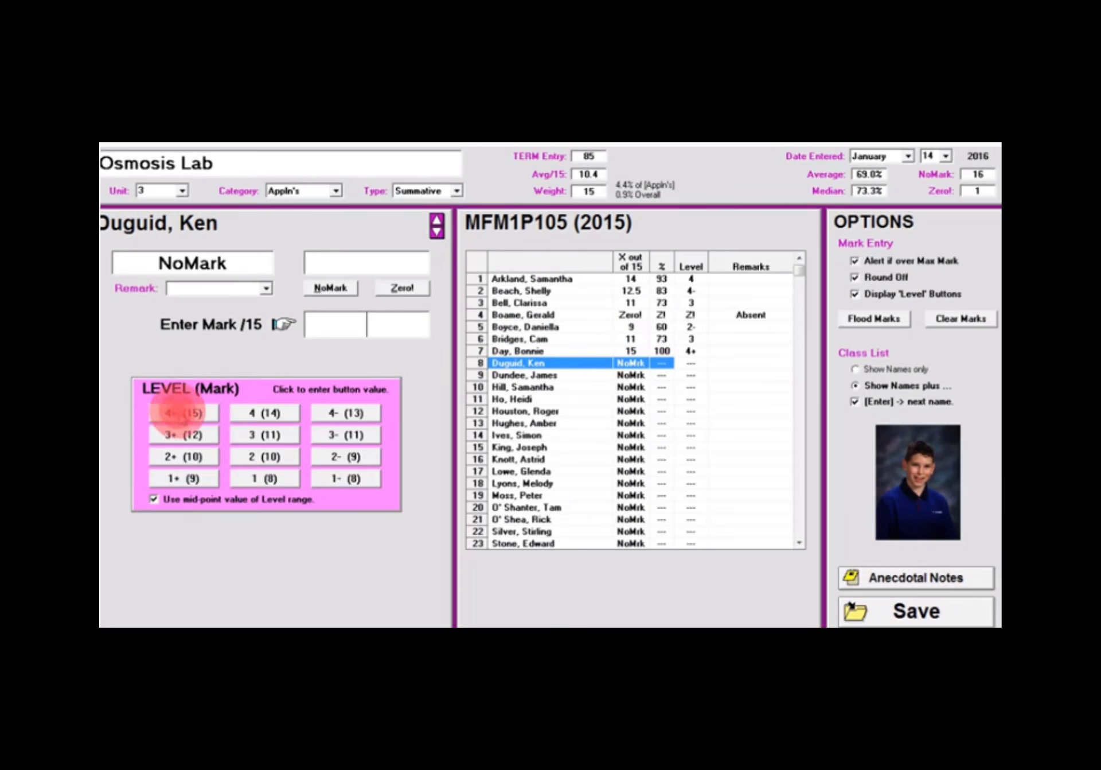
pyautogui.click(405, 288)
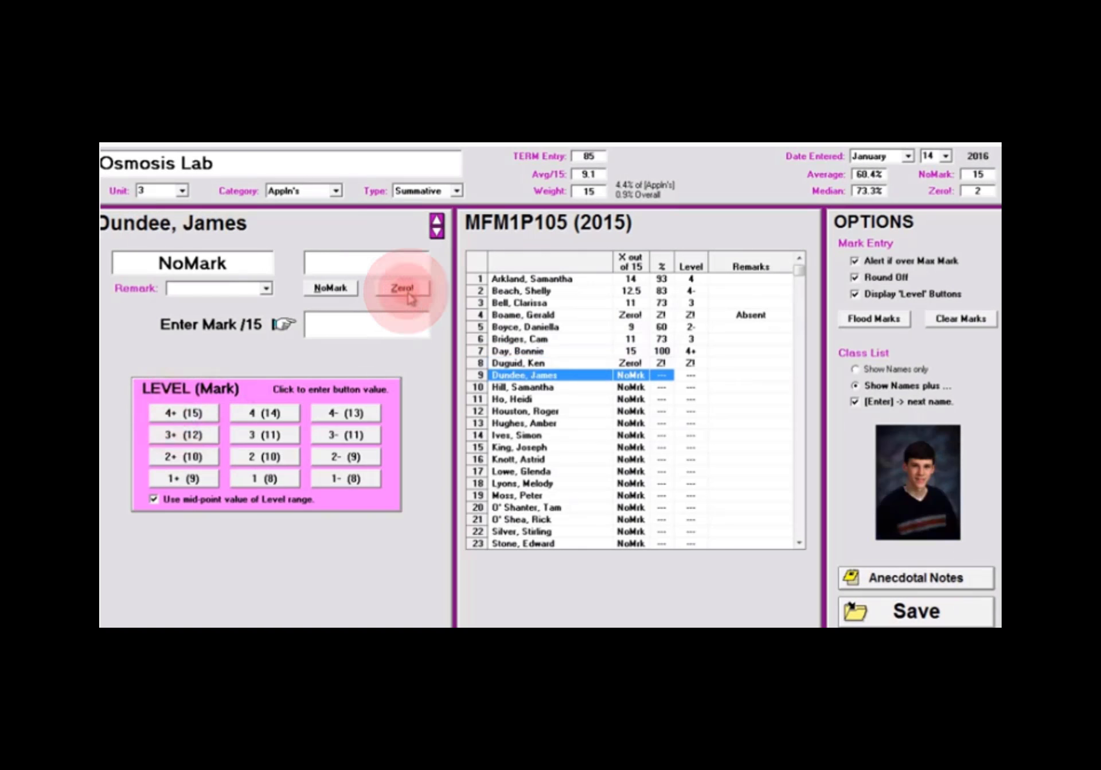
pyautogui.click(339, 290)
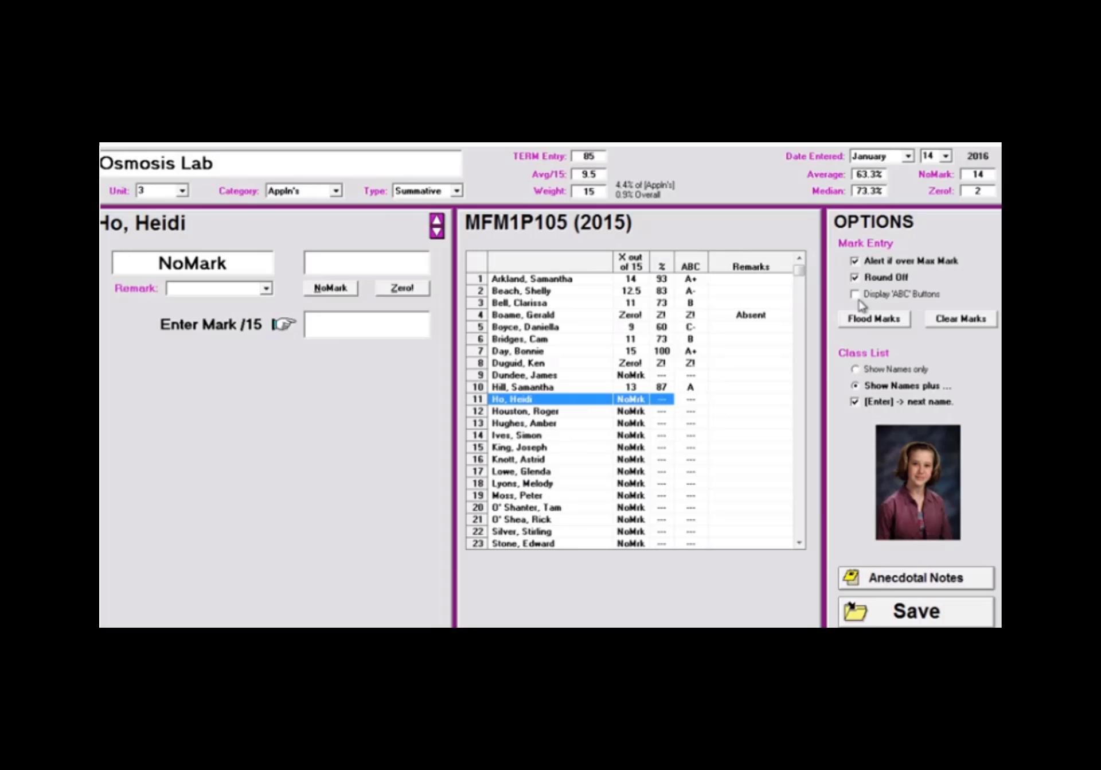
# - Using the ABC buttons, grade students 11 to 15 in order as A, C-, B-, Zero! and NoMark, and enter a mark of 4 for student 16
pyautogui.click(859, 297)
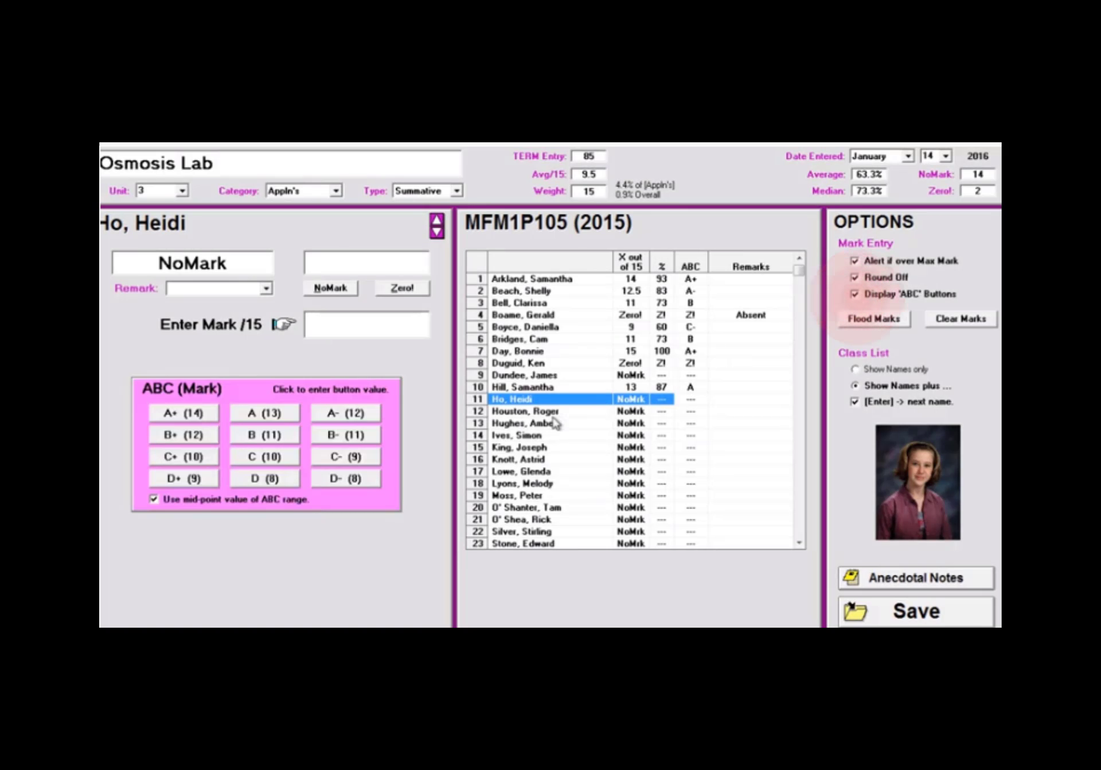
pyautogui.click(284, 419)
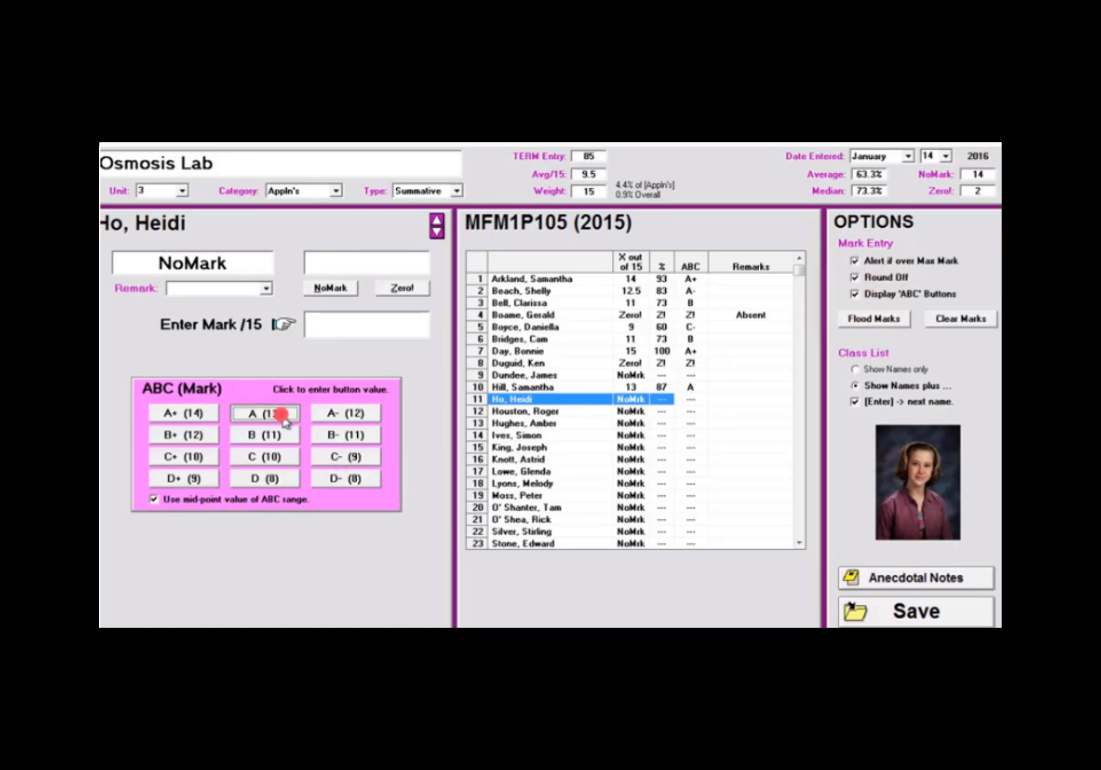
pyautogui.click(354, 456)
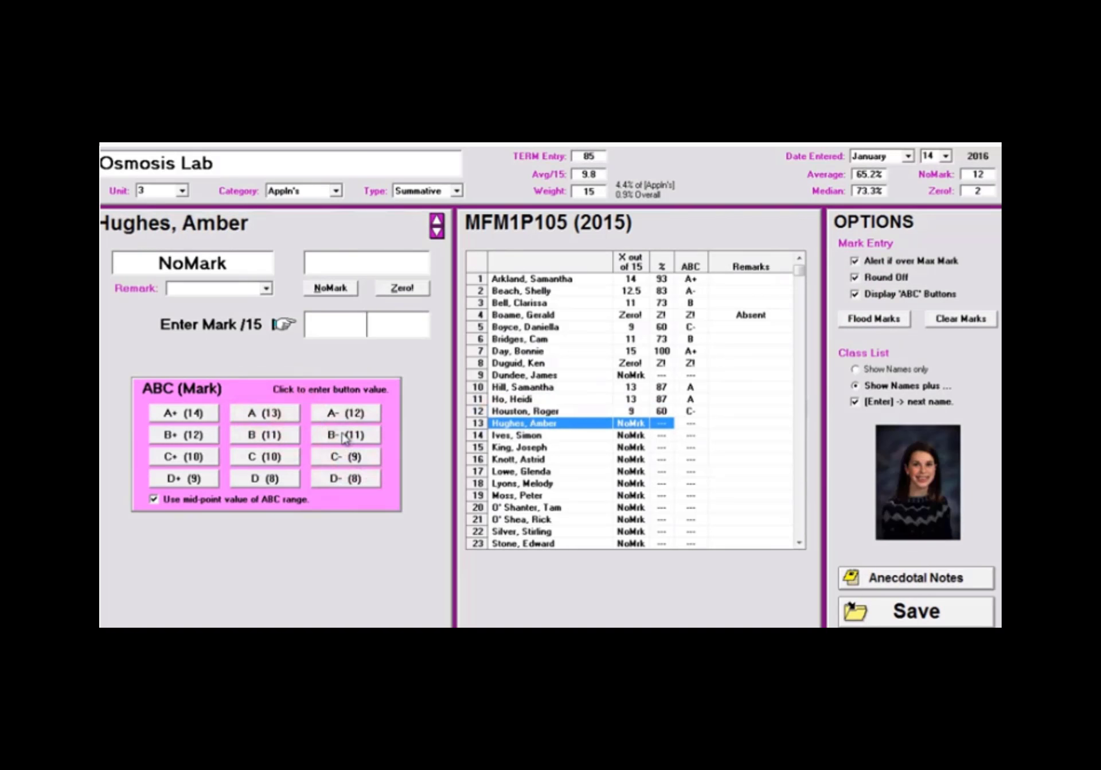
pyautogui.click(341, 433)
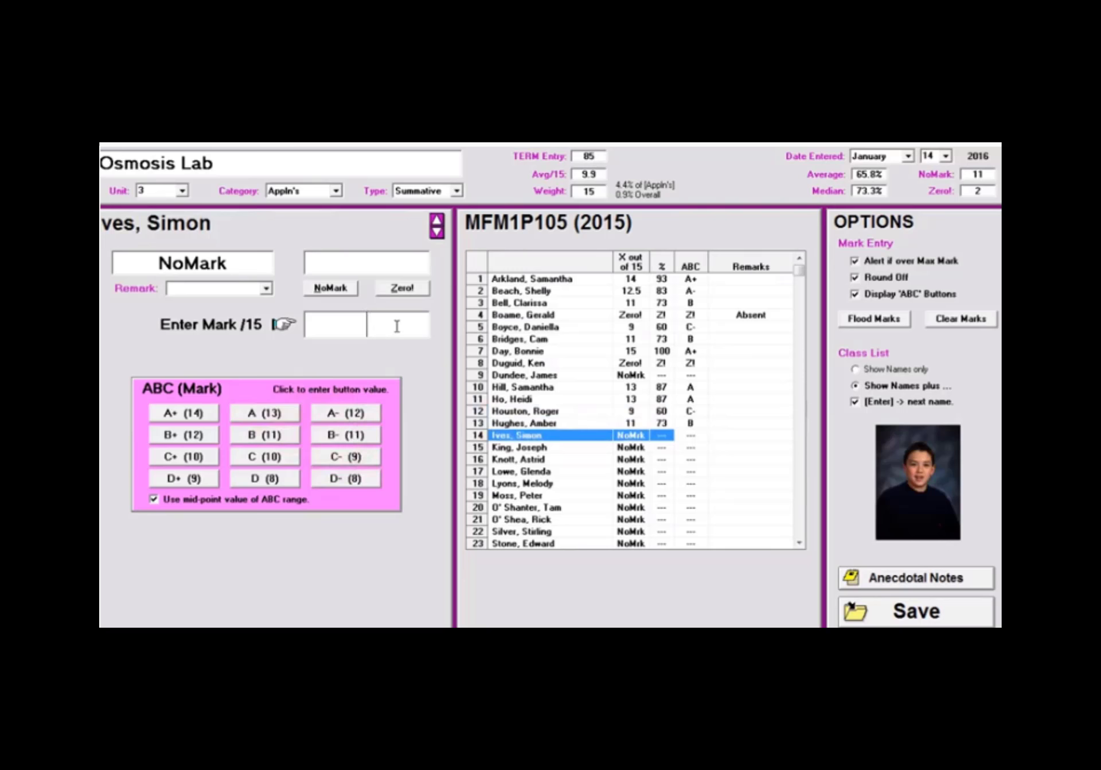
pyautogui.click(405, 297)
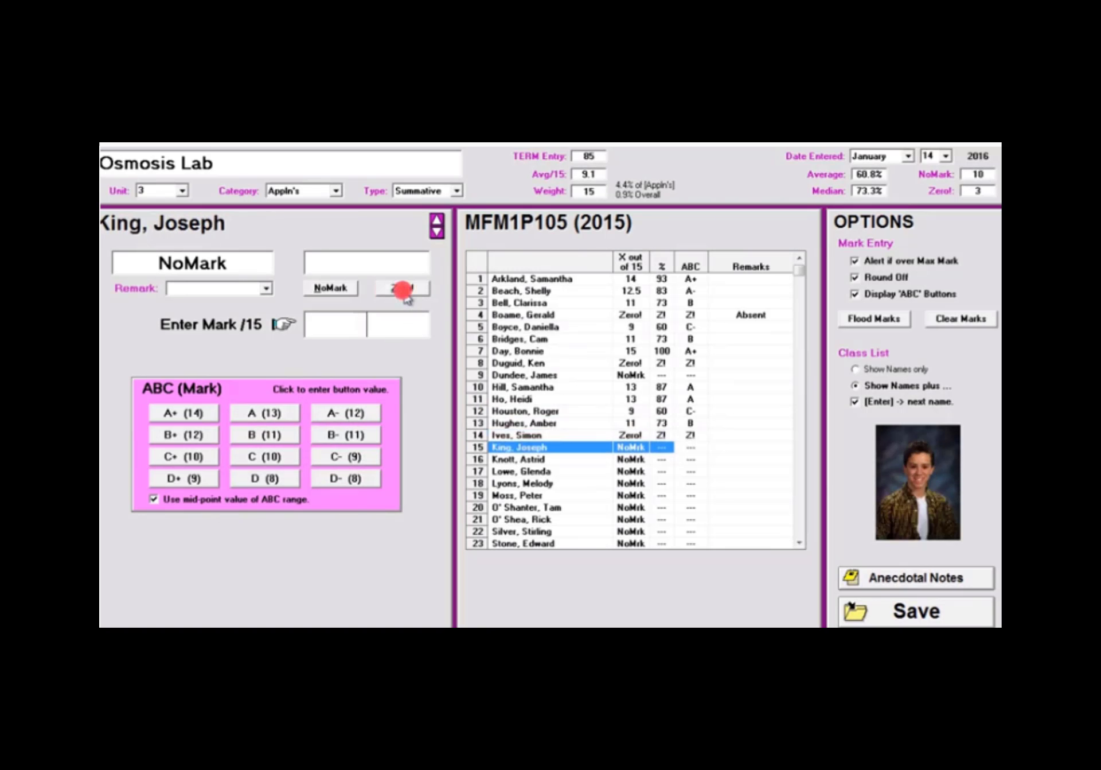
pyautogui.click(331, 289)
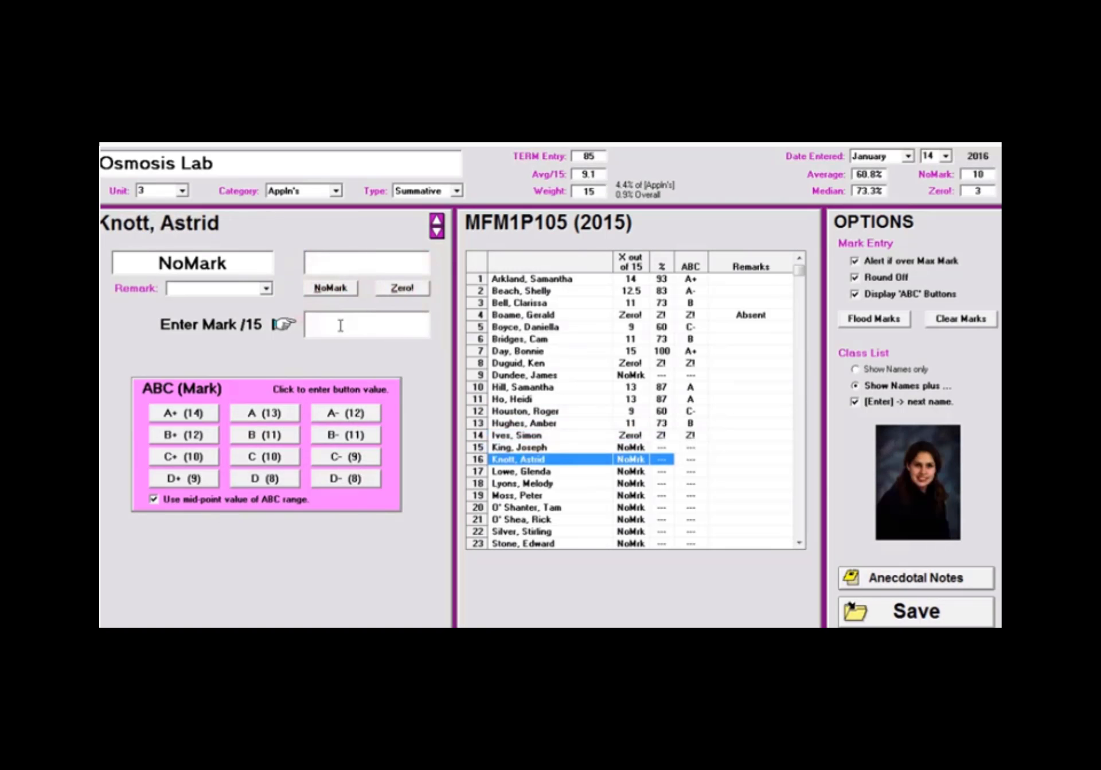
pyautogui.write('4')
pyautogui.press('Return')
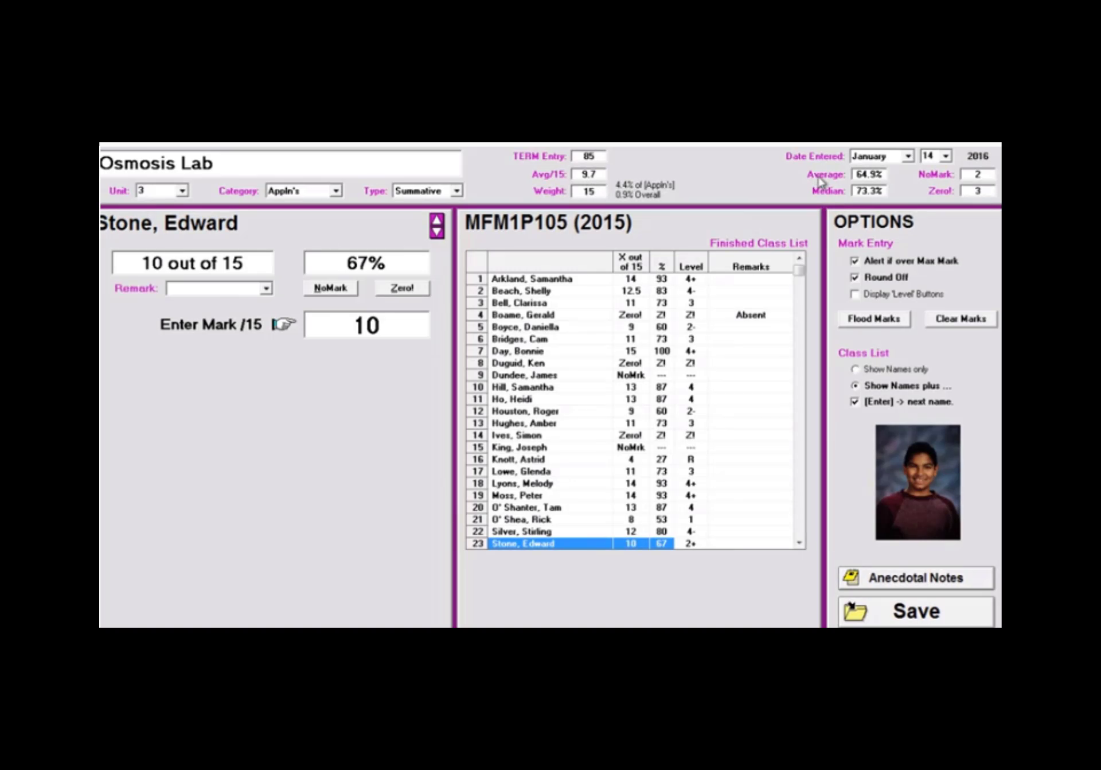
# - Save the Osmosis Lab marks, declining to continue entering marks for the students left as NoMark
pyautogui.click(890, 179)
pyautogui.click(916, 620)
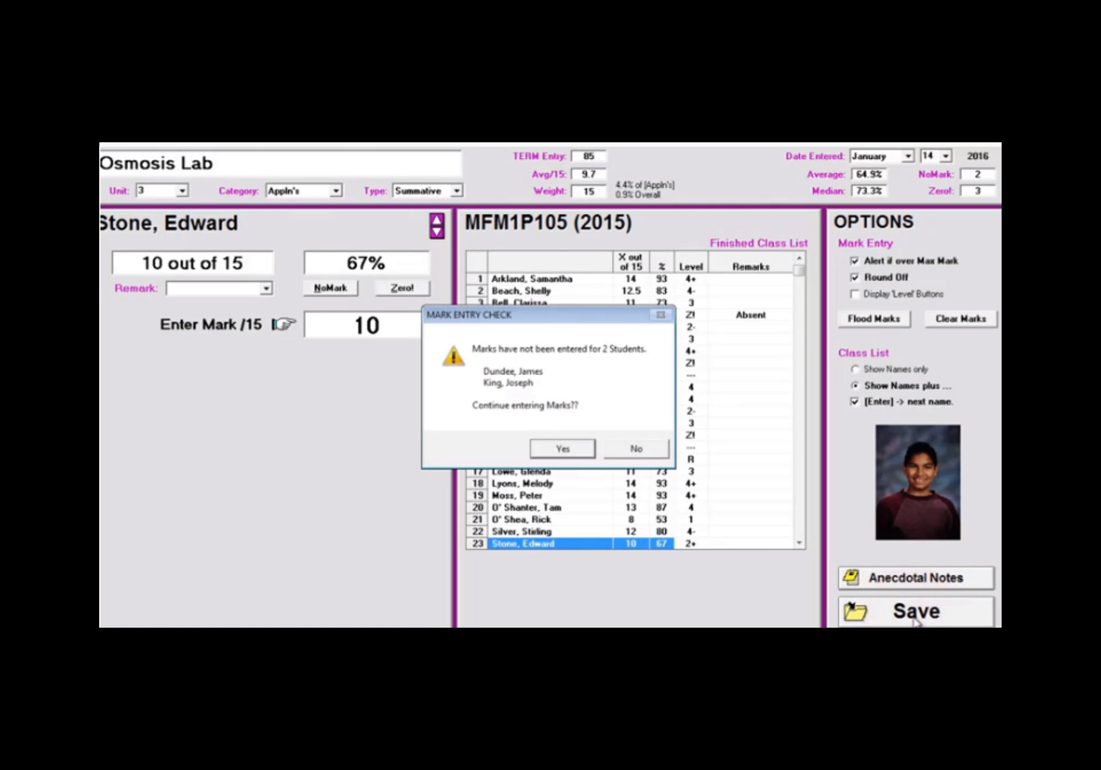
pyautogui.click(634, 448)
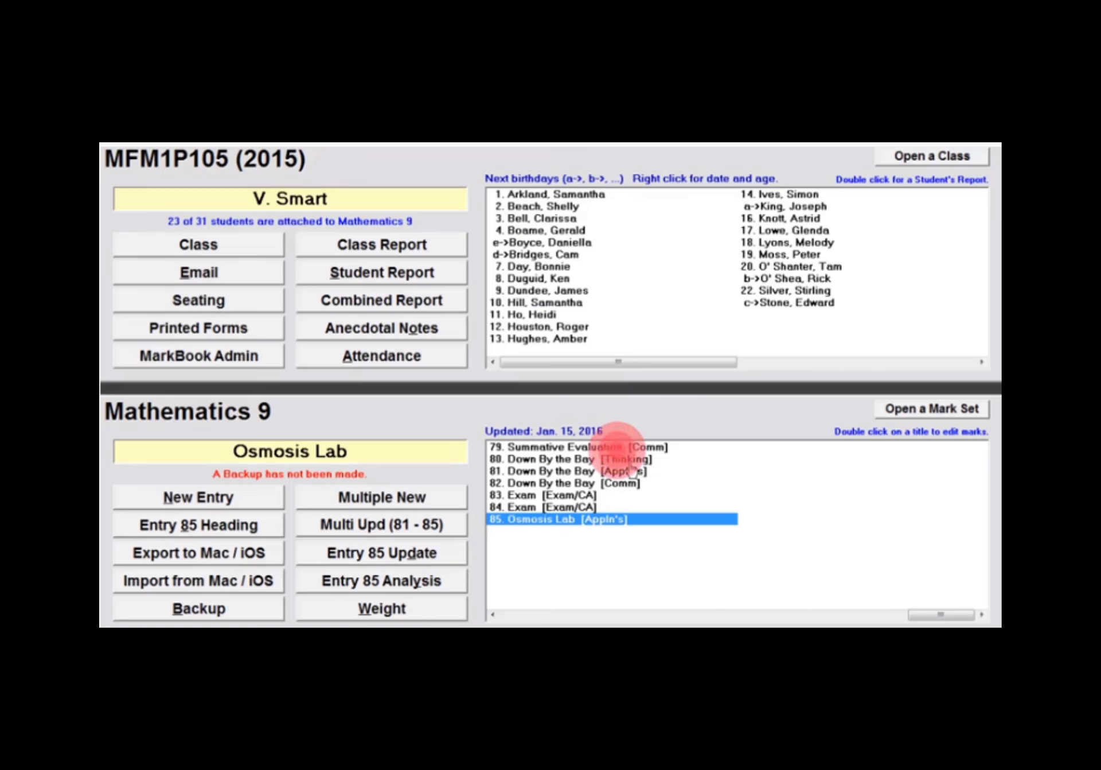